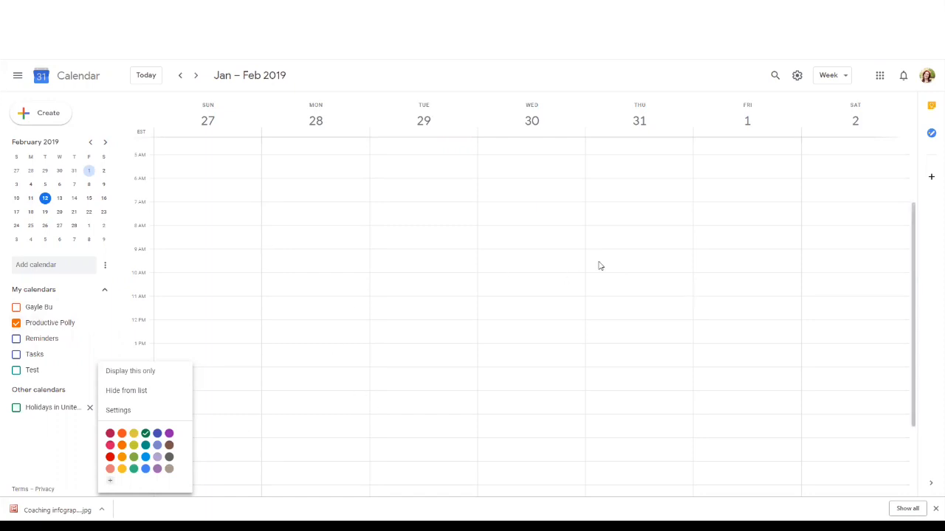
- Preview the calendar in Day and Month views and return to the Week view
left_click(845, 77)
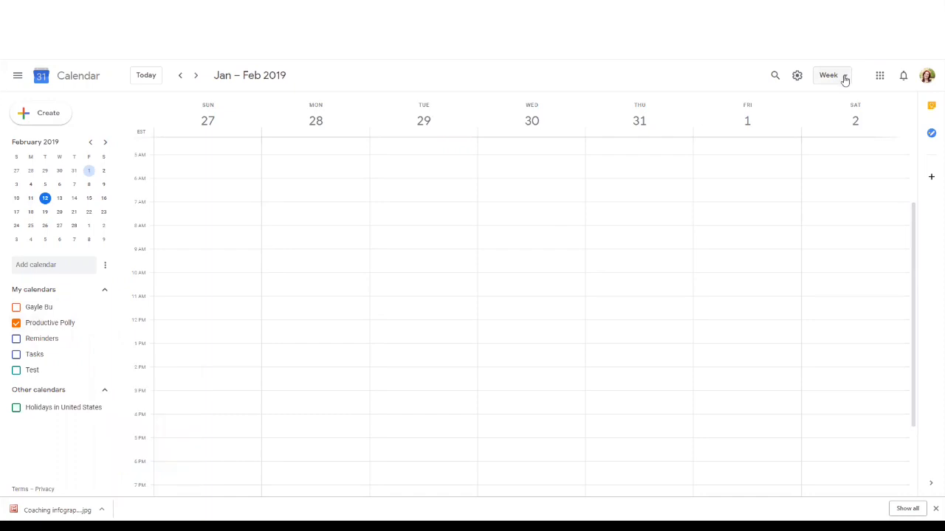
left_click(844, 76)
left_click(838, 78)
left_click(839, 80)
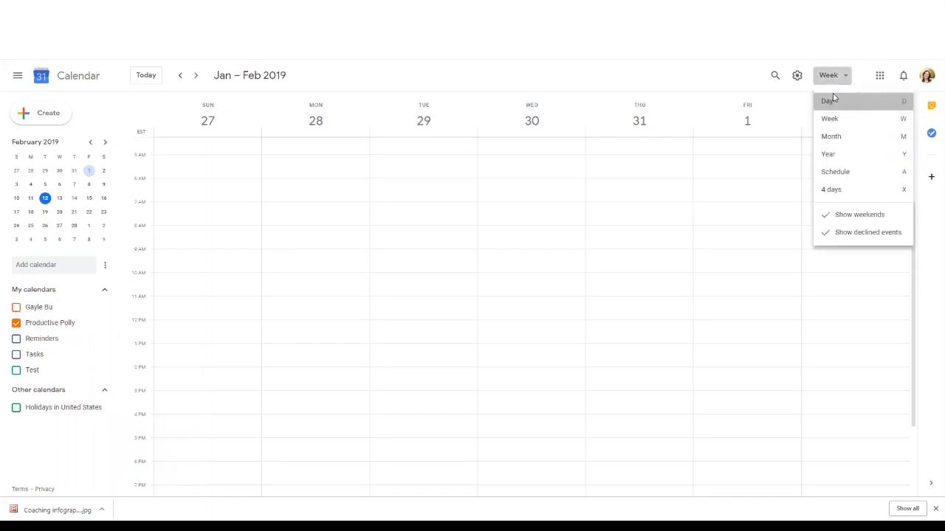
left_click(829, 103)
left_click(835, 80)
left_click(834, 137)
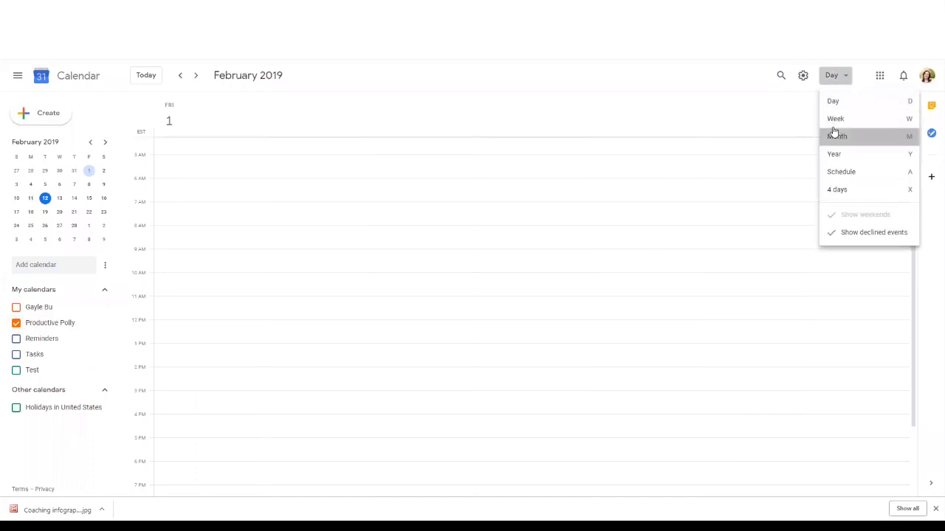
left_click(842, 81)
left_click(835, 120)
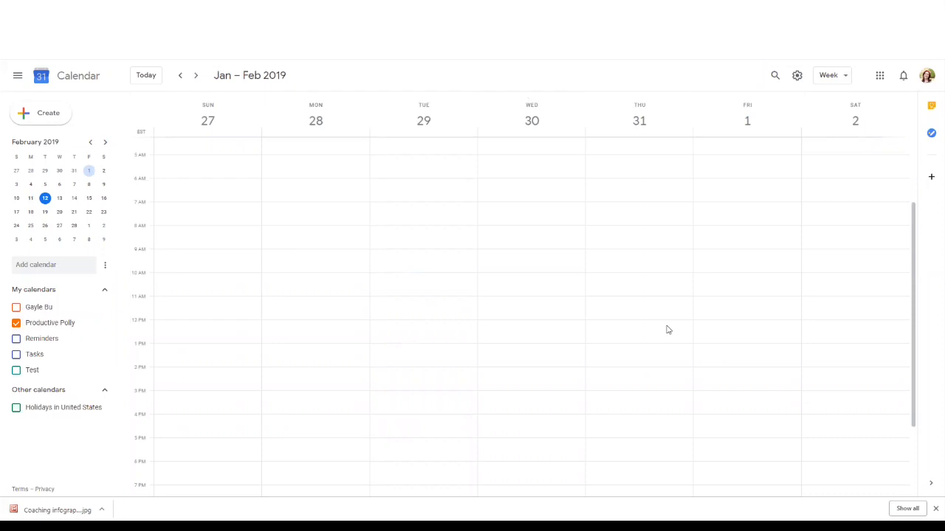
- Create a "Breakfast + kids" event on Monday, January 28, from 7:00am to 8:30am
left_click(277, 206)
type("Break")
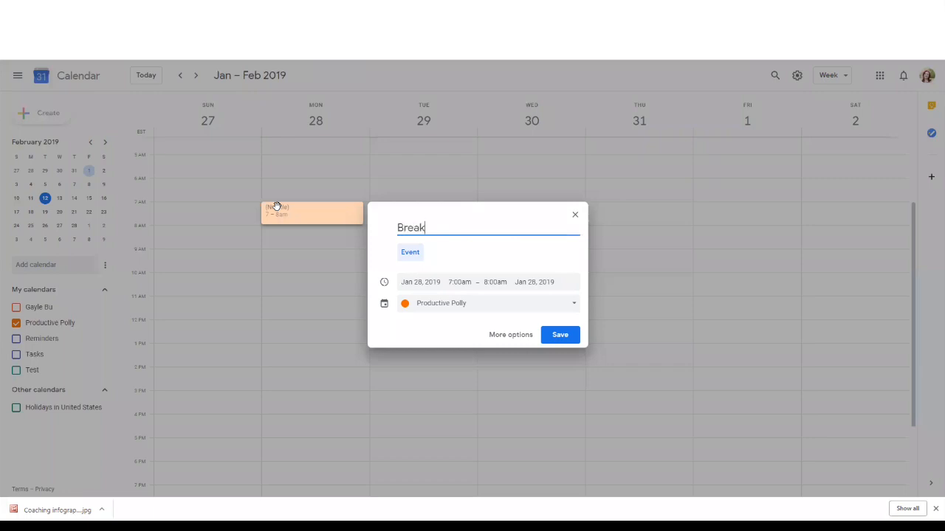
type("fast + kids")
left_click(515, 336)
left_click(154, 113)
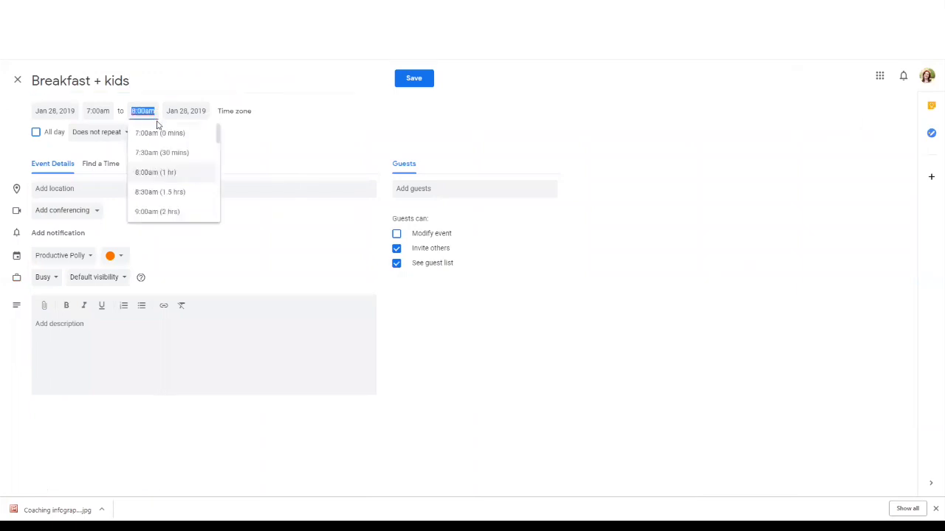
left_click(158, 190)
- Colour the "Breakfast + kids" event lavender, repeat it every weekday (Monday to Friday) and save it
left_click(121, 258)
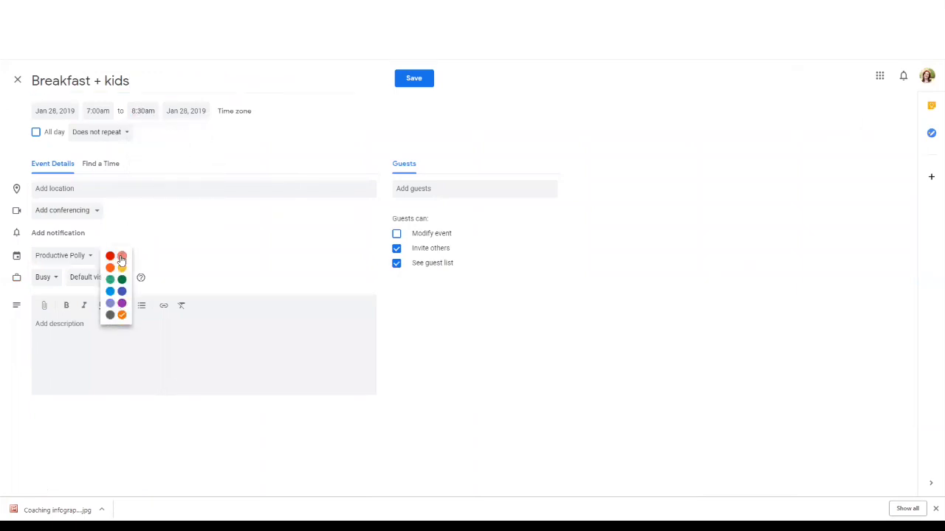
left_click(110, 304)
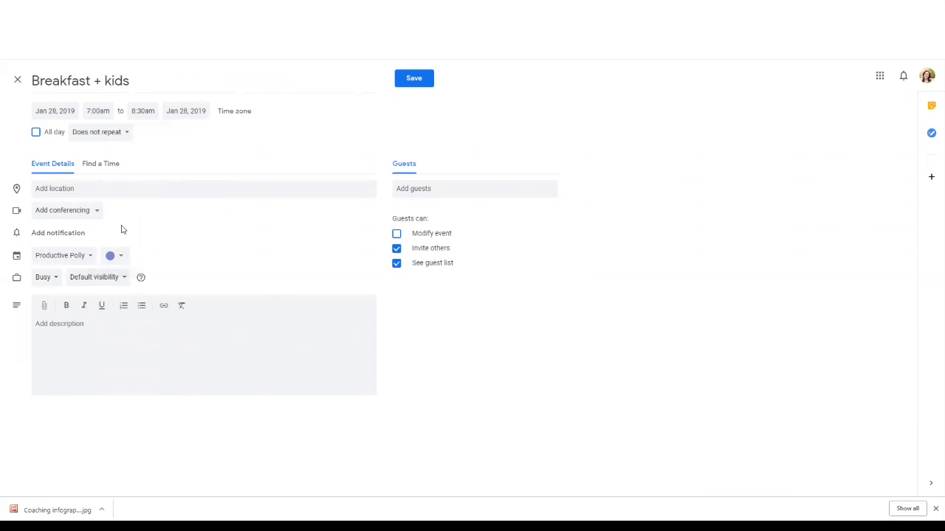
left_click(115, 132)
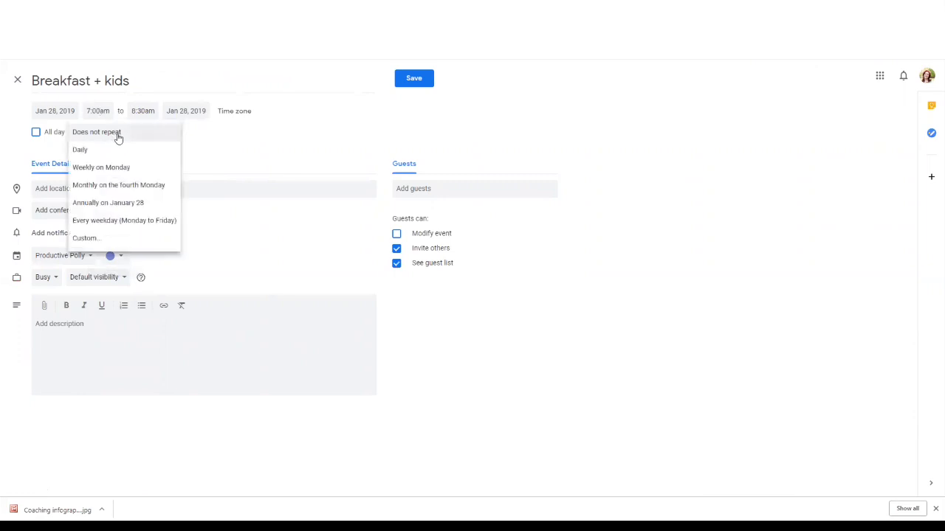
left_click(120, 221)
left_click(414, 81)
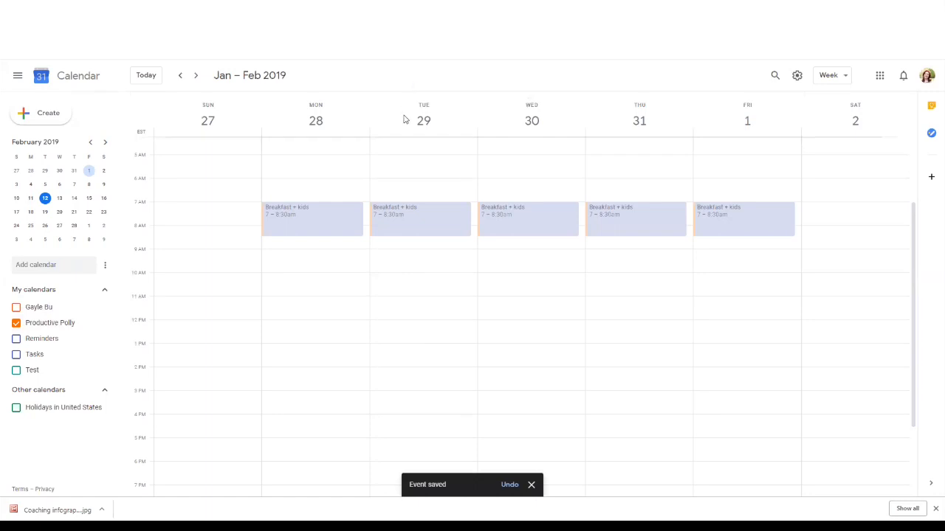
- Create a "Lunch" event on Monday, January 28, from 12:00pm to 1:00pm and open its full details
left_click(285, 323)
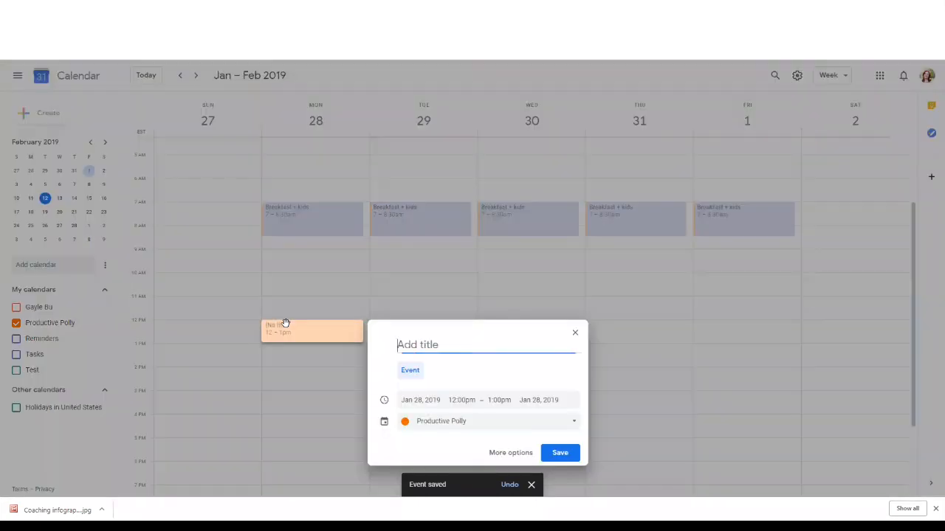
type("Lunch")
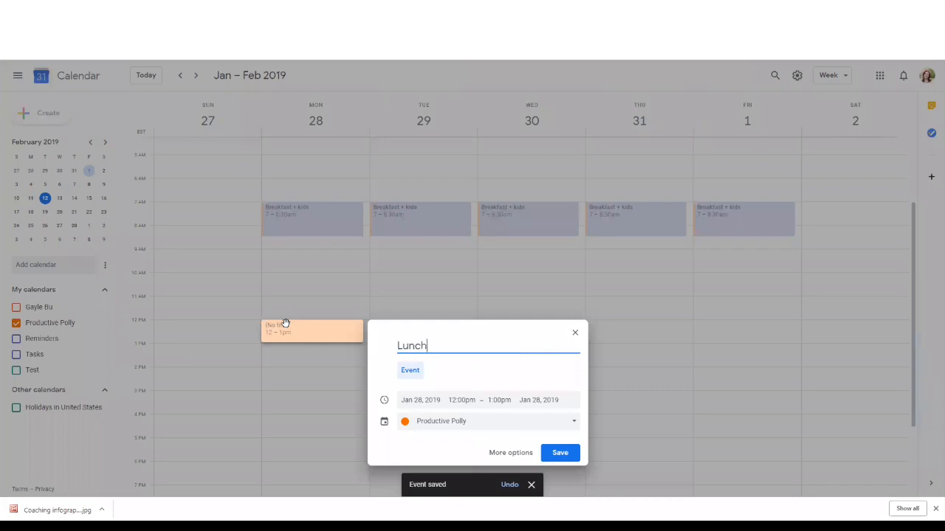
left_click(526, 452)
- Repeat the "Lunch" event every weekday (Monday to Friday), colour it lavender and save it
left_click(115, 132)
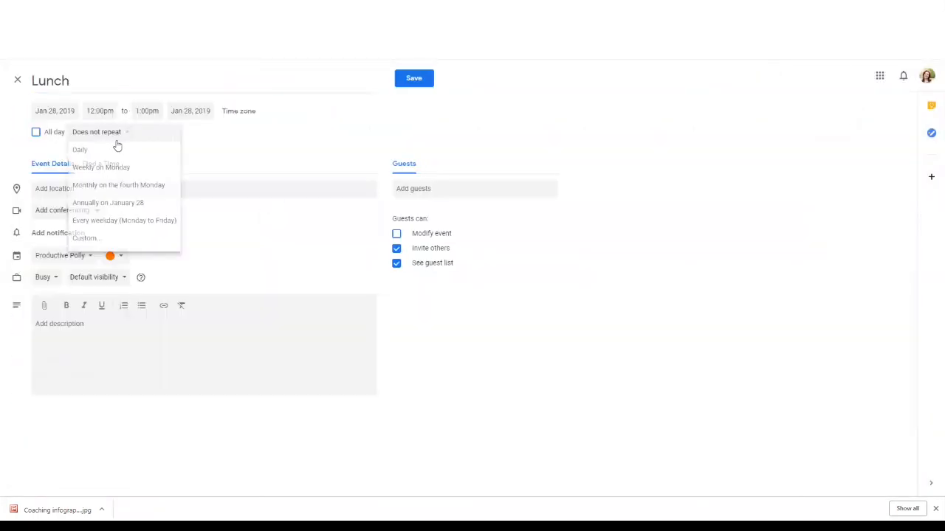
left_click(133, 221)
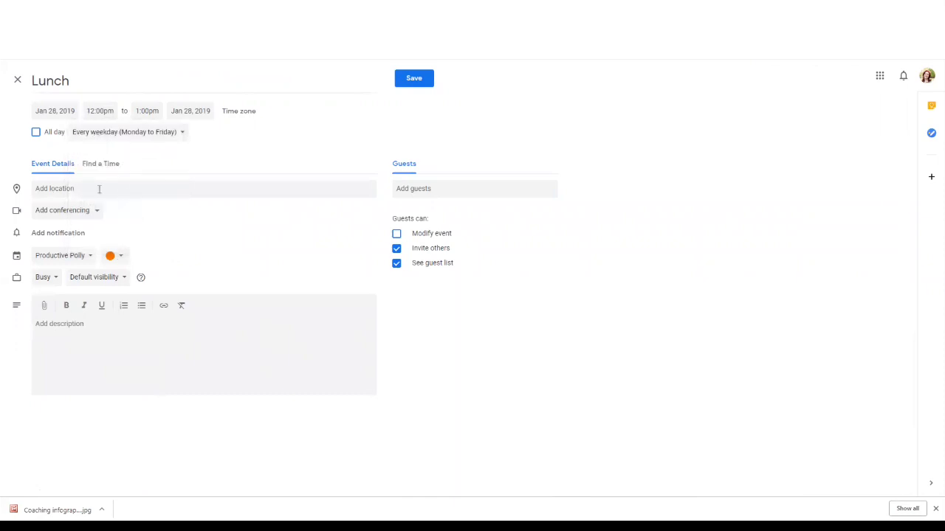
left_click(121, 257)
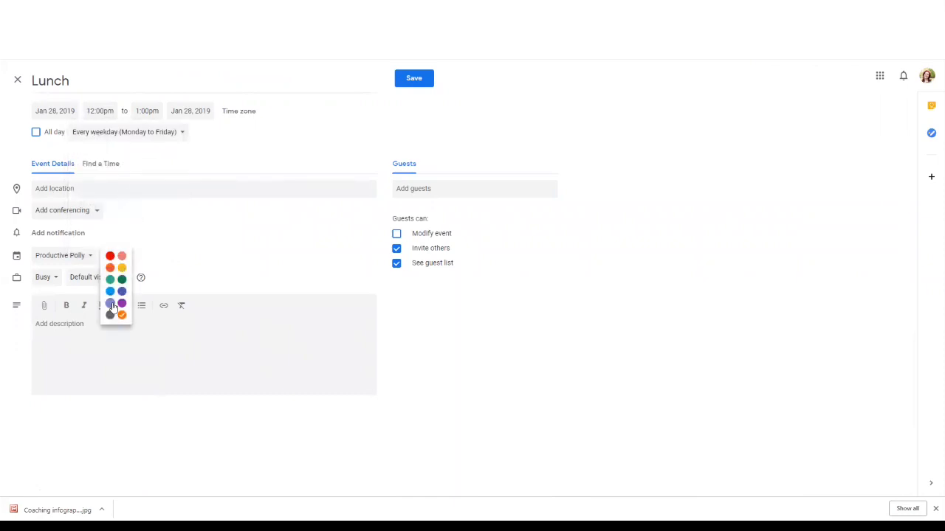
left_click(110, 293)
left_click(411, 78)
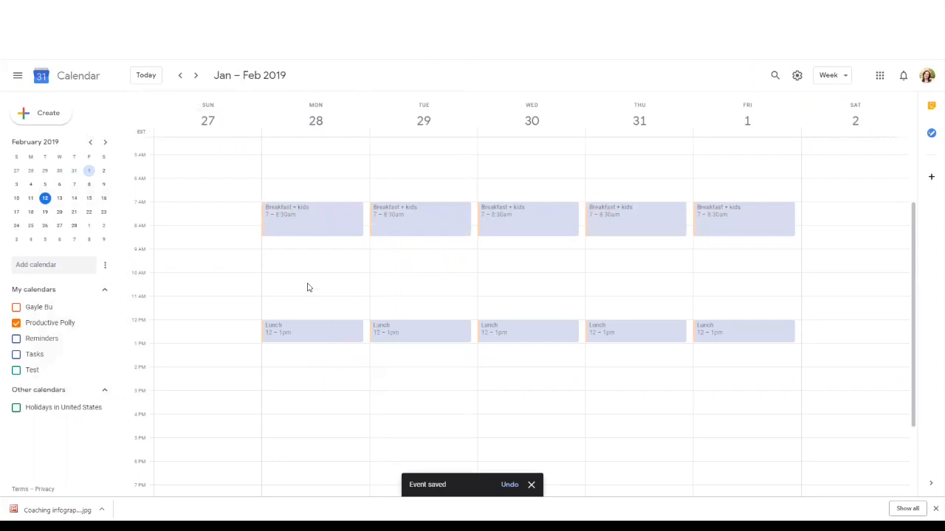
- Try to move Monday's "Lunch" event one hour later, then cancel the recurring-event edit
left_click_drag(315, 336, 317, 361)
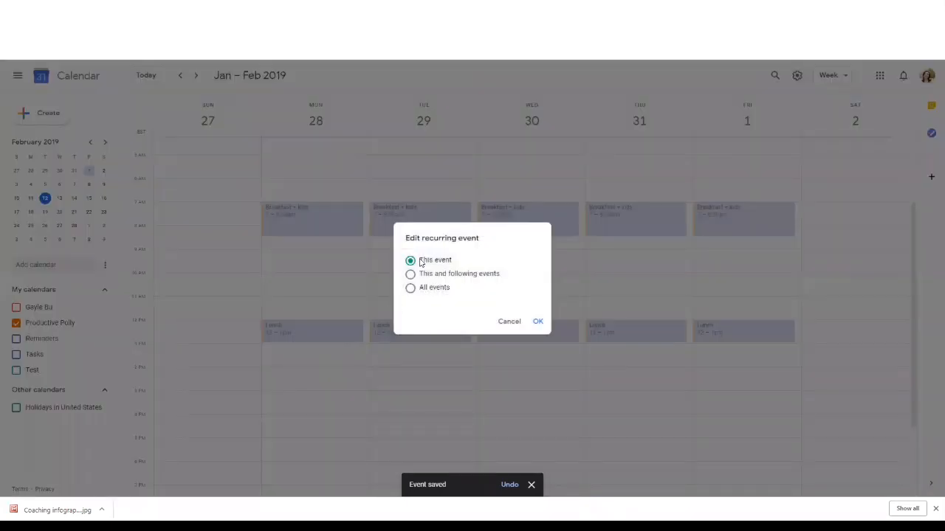
left_click(509, 322)
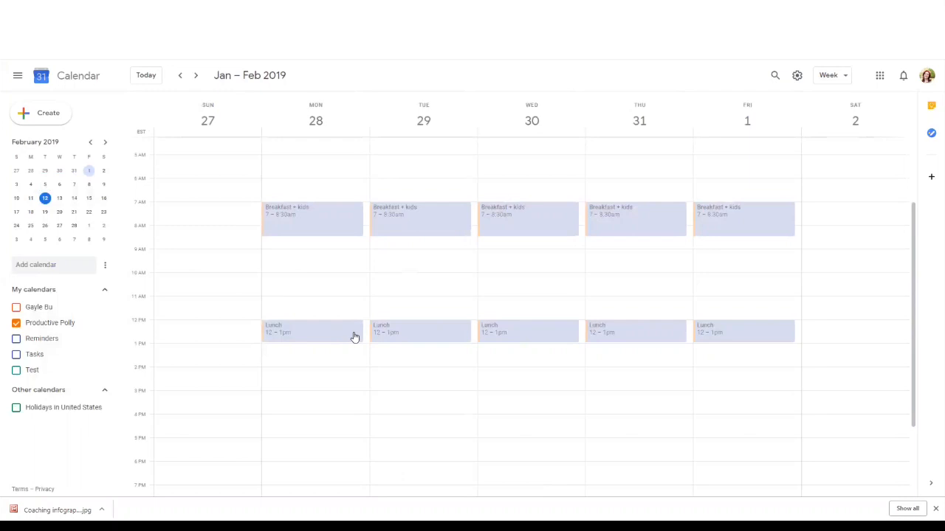
- Create a "Kids + dinner" event on Monday, January 28, from 5:00pm to 8:00pm
left_click(315, 449)
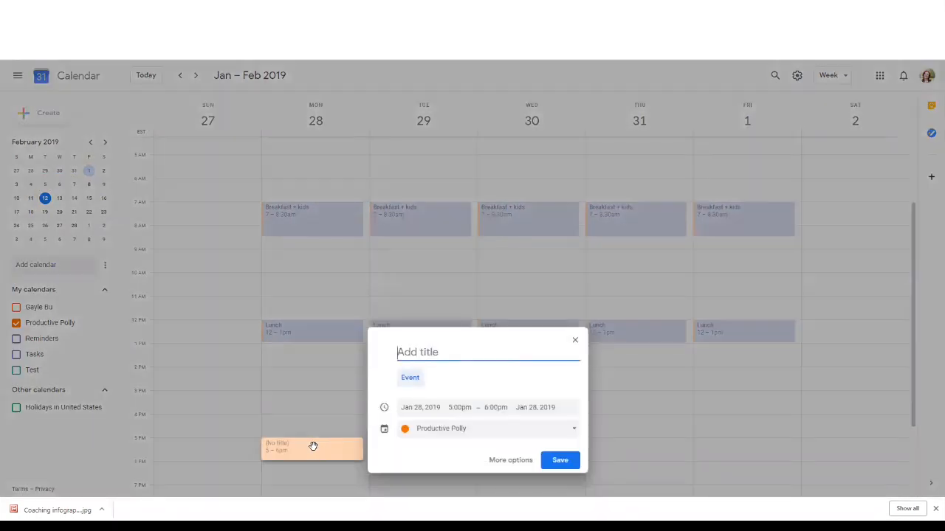
type("Kids + dinner")
left_click(518, 465)
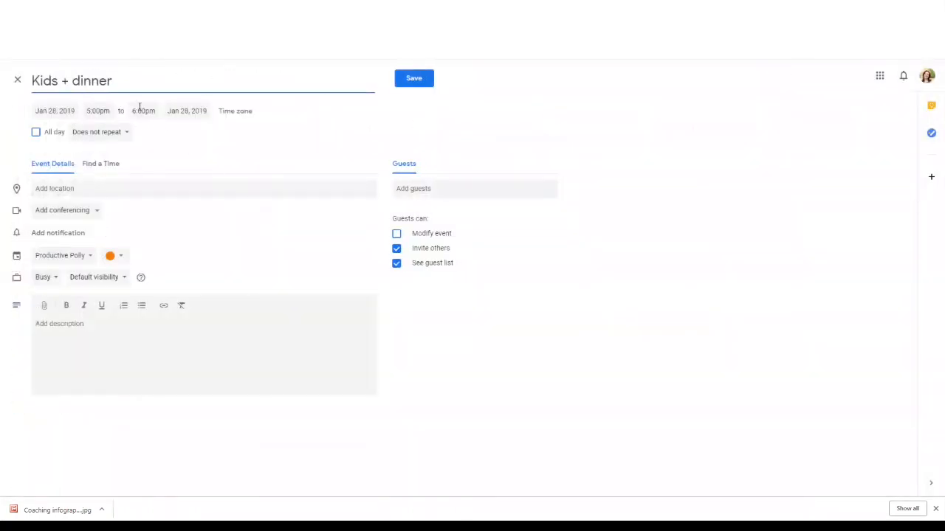
left_click(139, 109)
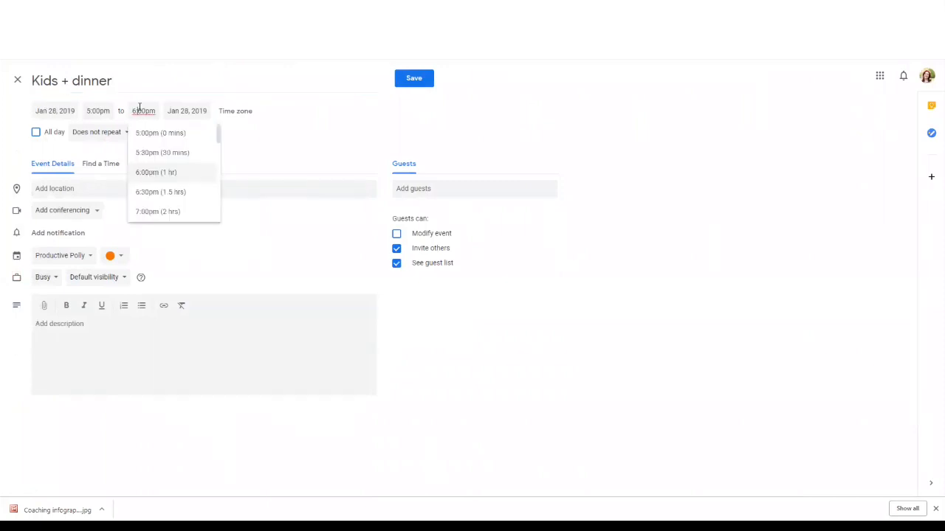
left_click_drag(217, 135, 217, 146)
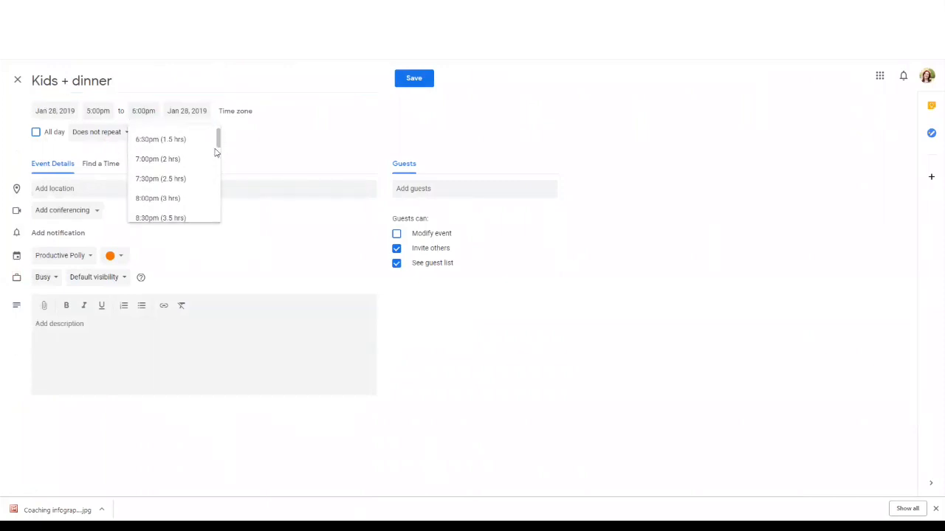
left_click(173, 197)
- Repeat the "Kids + dinner" event every weekday (Monday to Friday), colour it lavender and save it
left_click(127, 139)
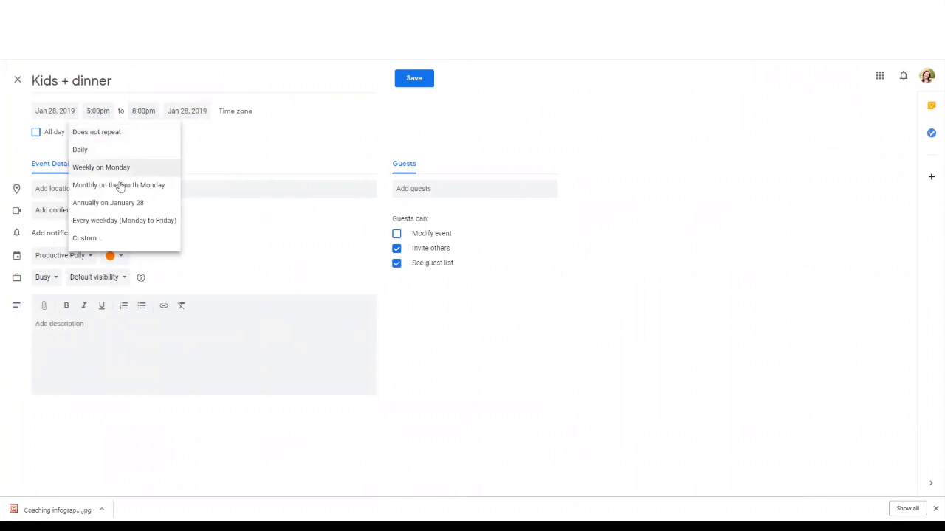
left_click(123, 220)
left_click(121, 255)
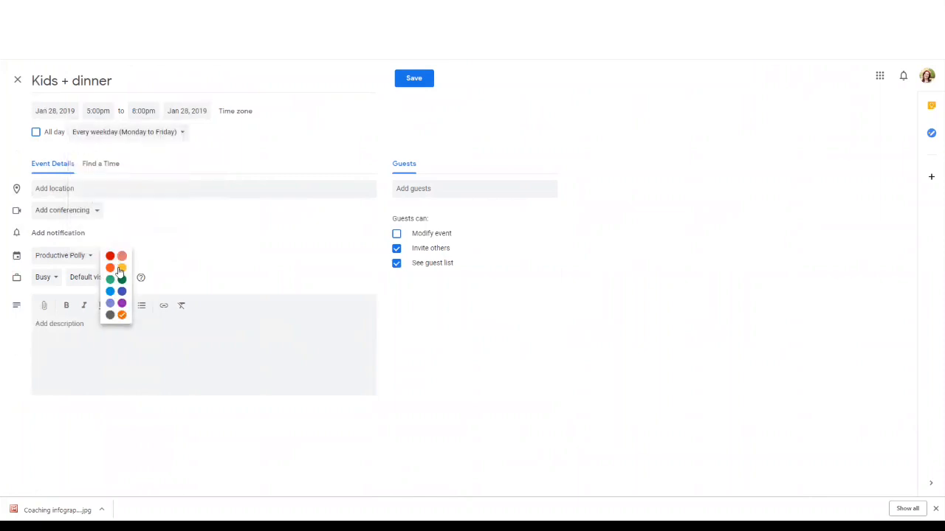
left_click(111, 302)
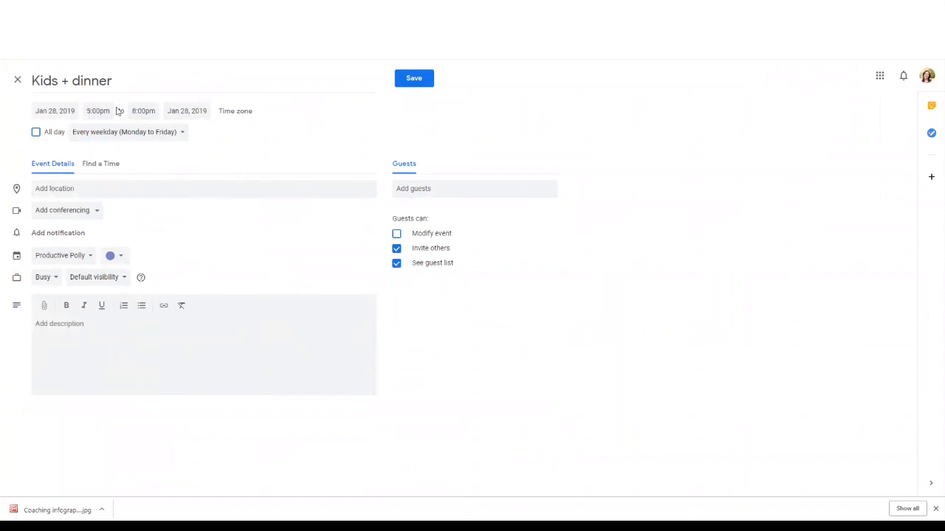
left_click(407, 80)
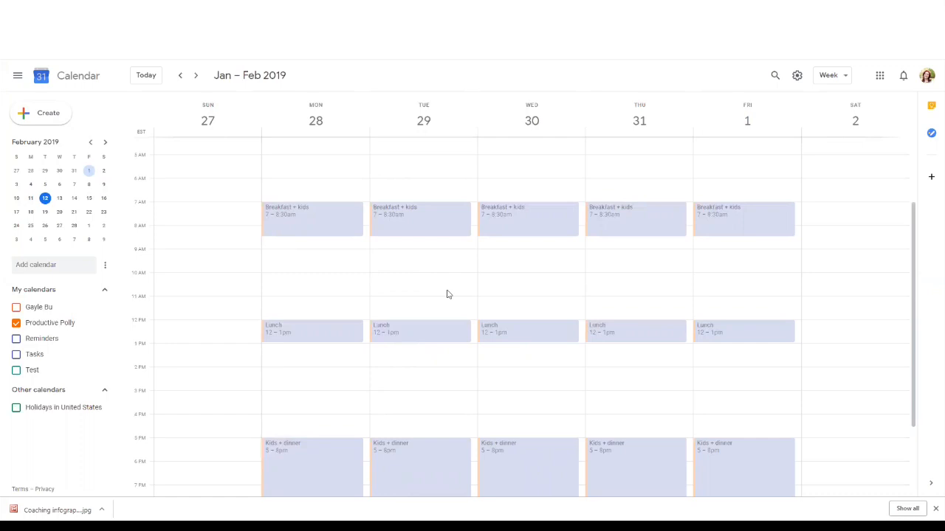
- Create a "Groceries" event on Friday, February 1, from 1:00pm to 2:00pm and open its full details
left_click(711, 346)
type("Groceries")
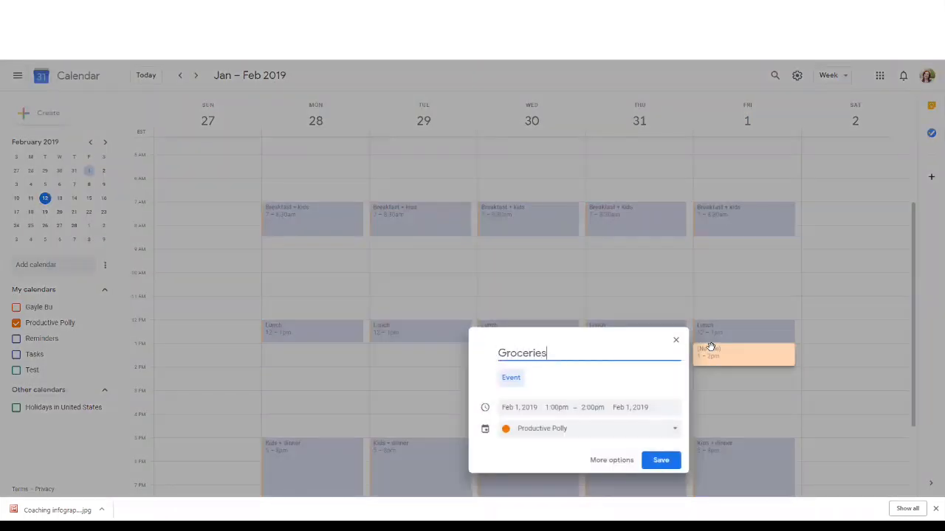
left_click(612, 460)
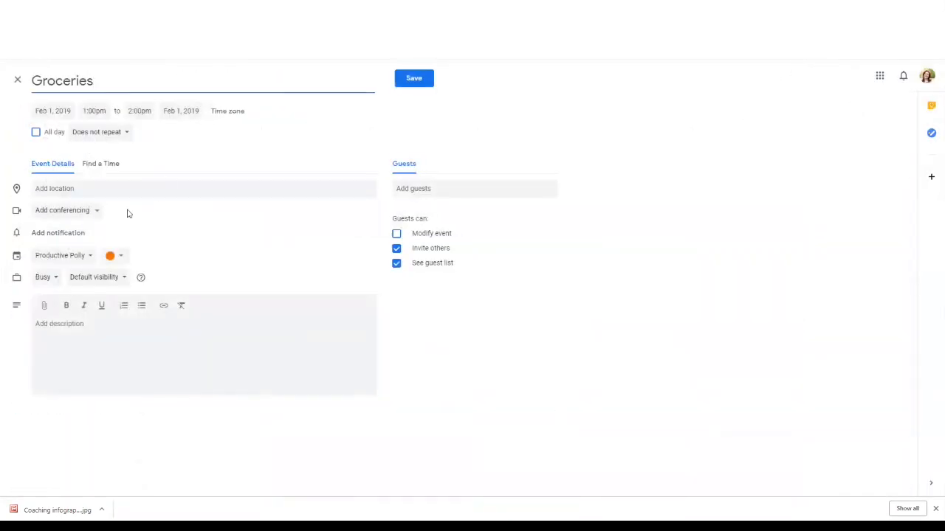
- Colour the "Groceries" event lavender, repeat it weekly on Friday and save it
left_click(122, 259)
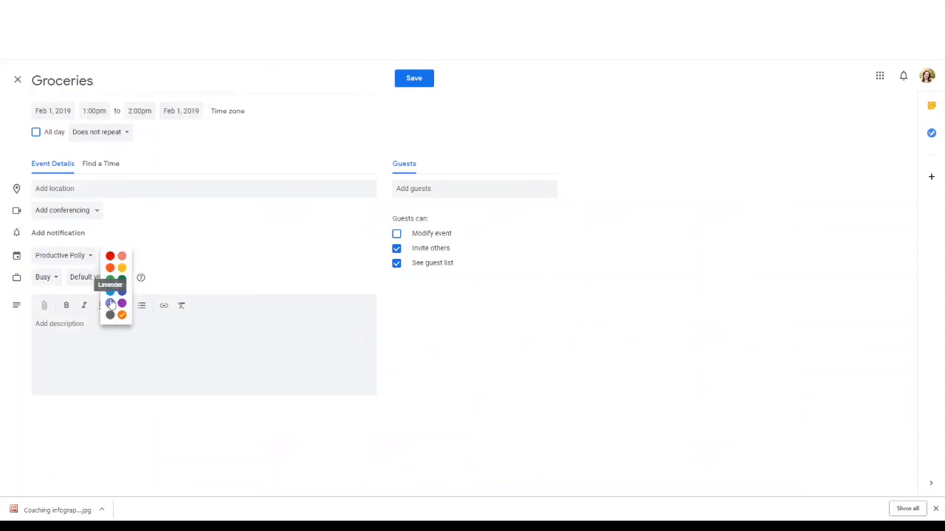
left_click(110, 303)
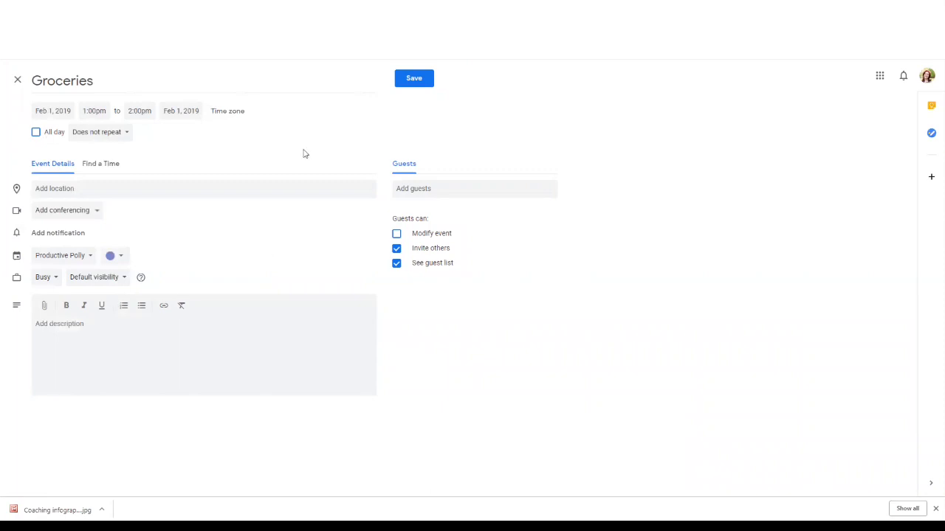
left_click(114, 138)
left_click(113, 169)
left_click(431, 87)
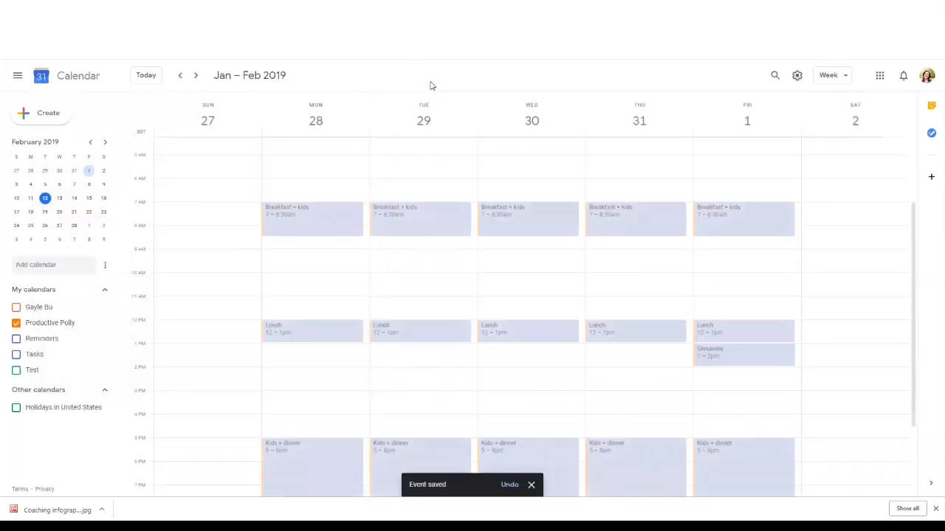
- Create a "Gym" event on Friday, February 1, from 2:00pm to 3:00pm and open its full details
left_click(732, 374)
type("Gym")
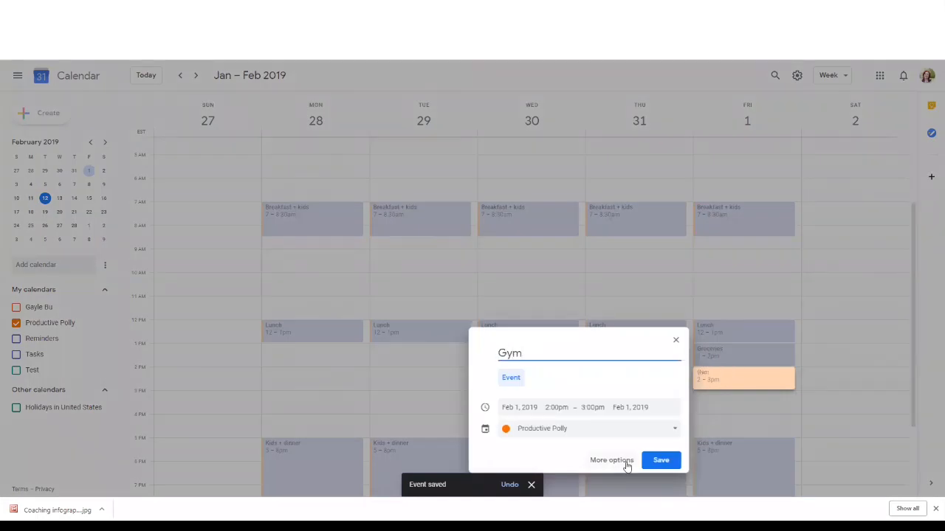
left_click(611, 460)
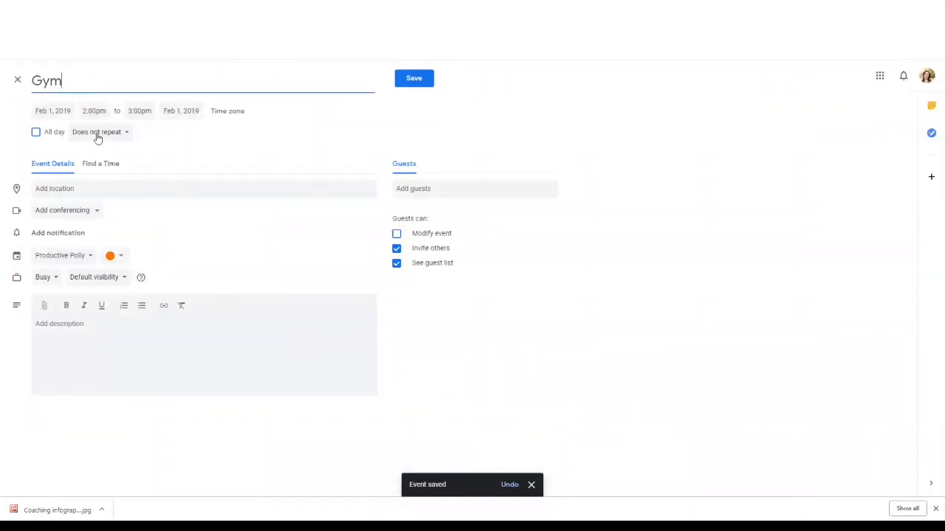
- Set a custom recurrence for the "Gym" event, repeating weekly on Thursday, Friday and Saturday
left_click(97, 134)
left_click(91, 236)
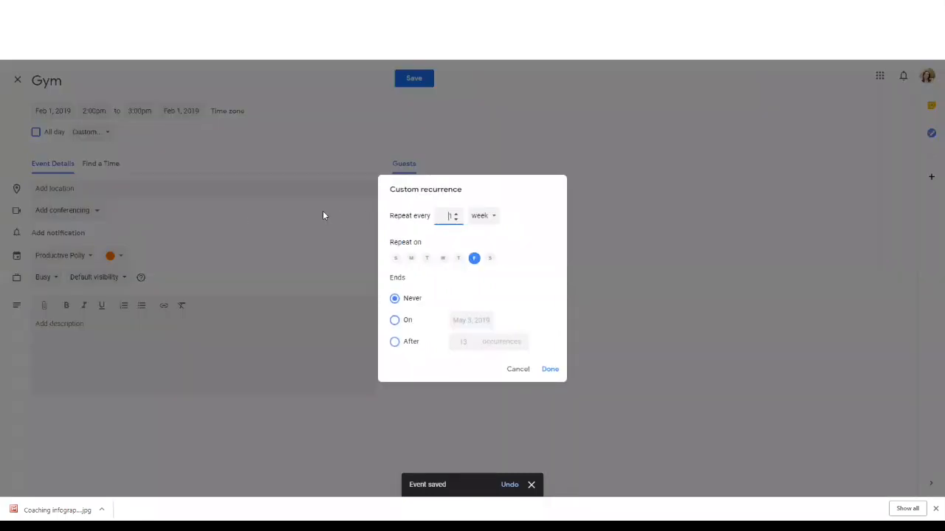
left_click(458, 259)
left_click(492, 259)
left_click(550, 370)
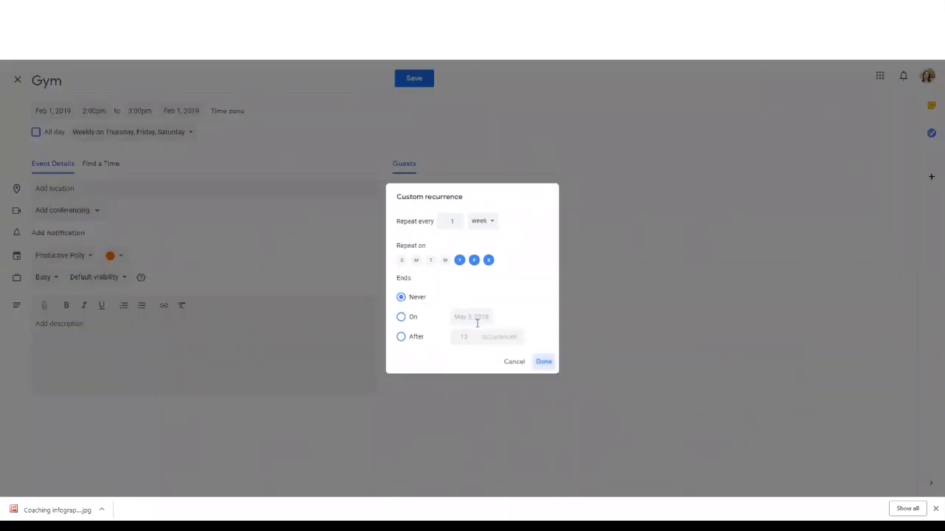
- Colour the "Gym" event lavender and save it
left_click(119, 256)
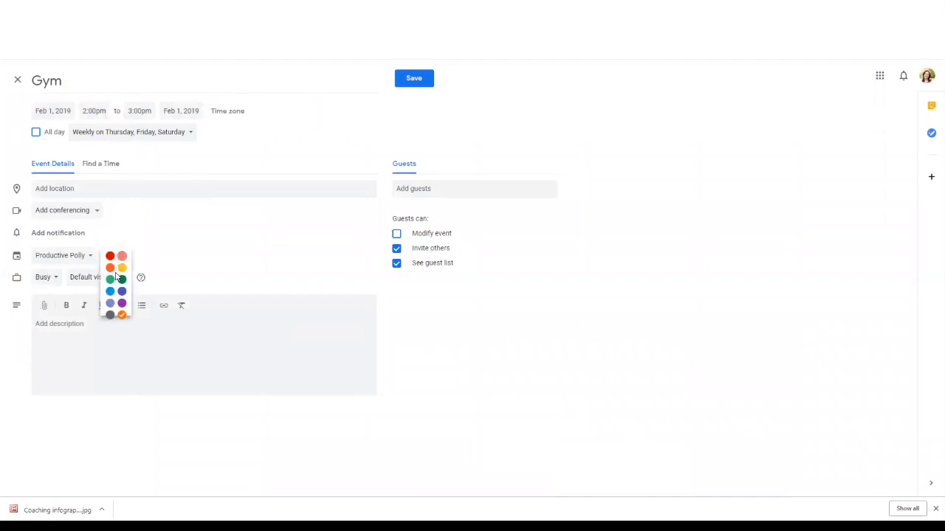
left_click(110, 303)
left_click(411, 83)
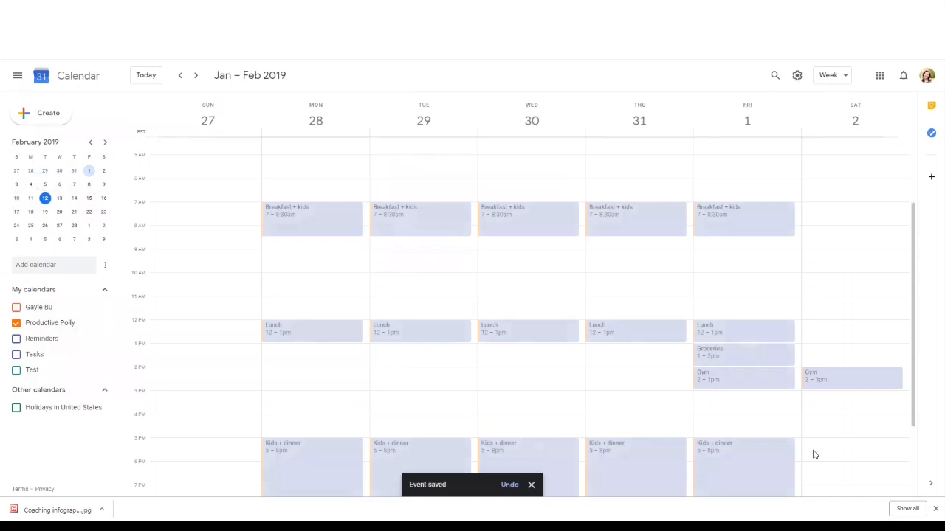
- Create a "Date Night" event on Saturday, February 2, from 6:00pm to 7:00pm and open its full details
left_click_drag(916, 411, 915, 434)
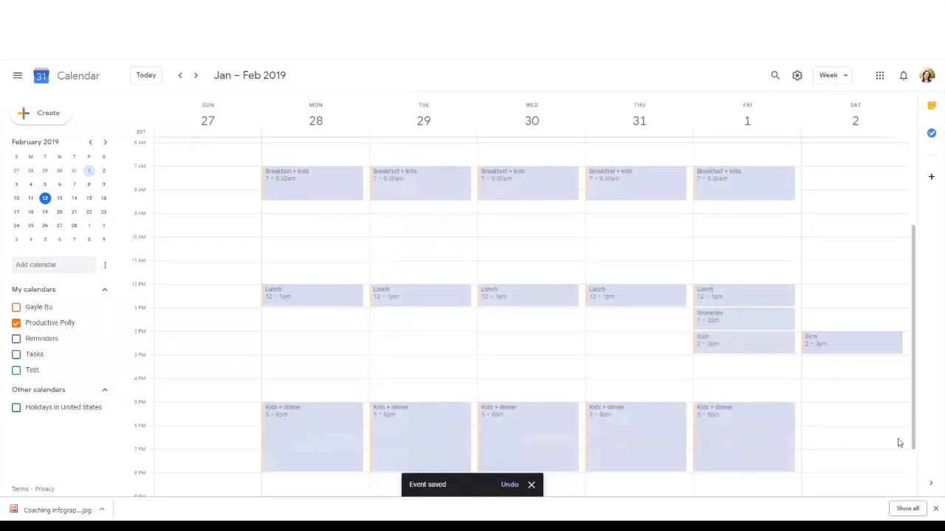
left_click(819, 436)
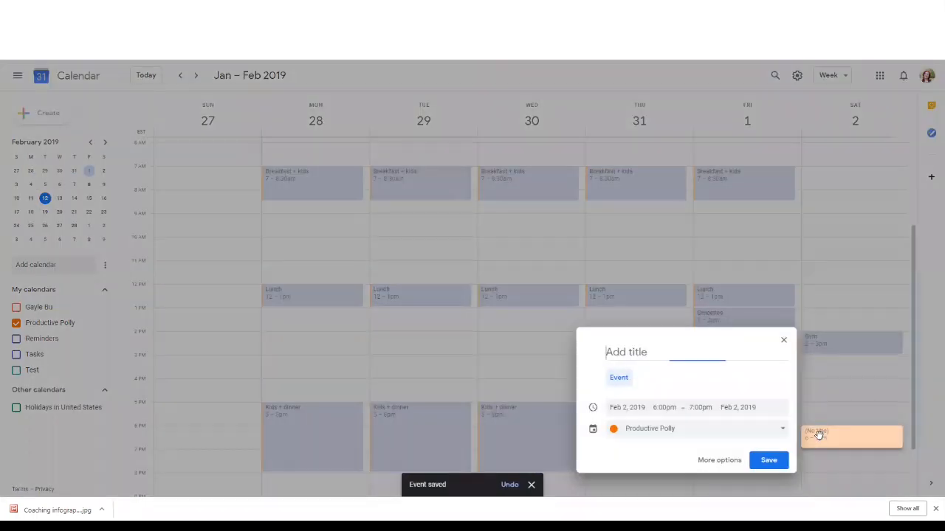
type("Date Night")
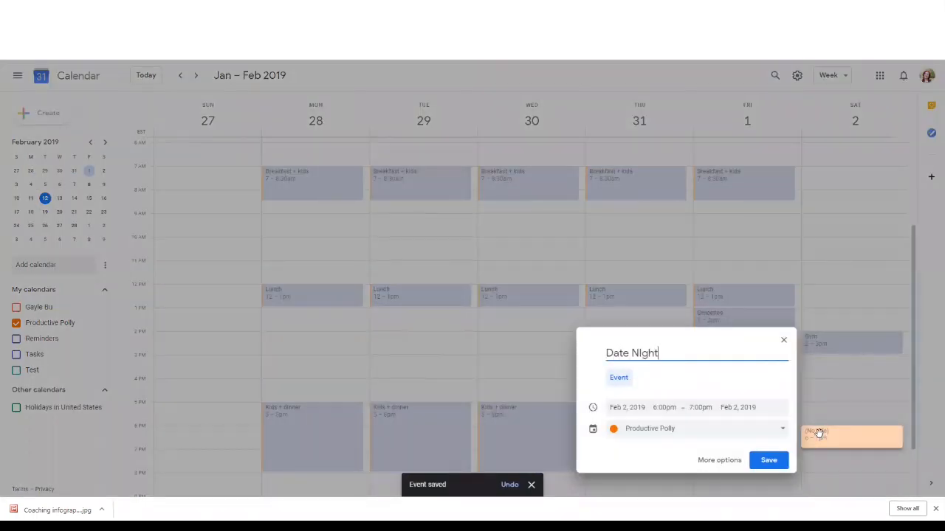
key("BackSpace")
key("BackSpace")
key("BackSpace")
type("ght")
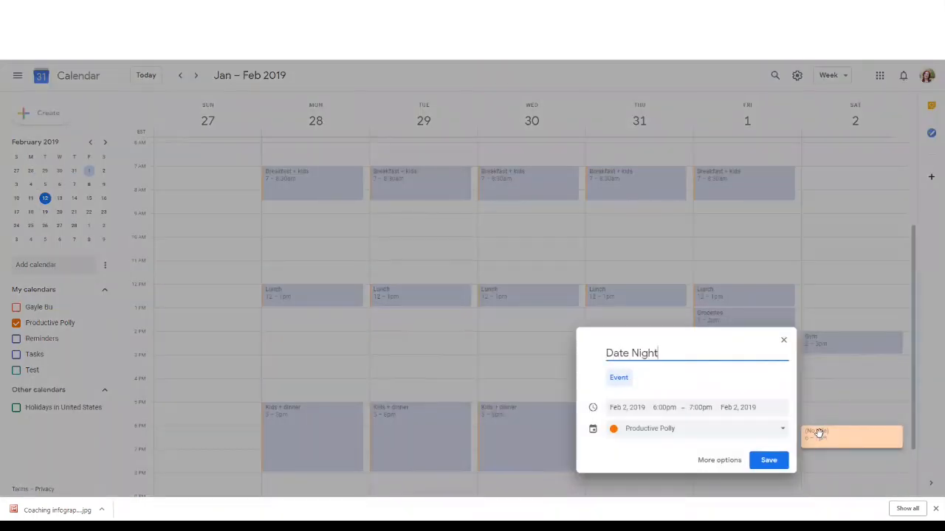
left_click(717, 461)
- Set the "Date Night" event to run from 7:00pm to 10:00pm
left_click(97, 111)
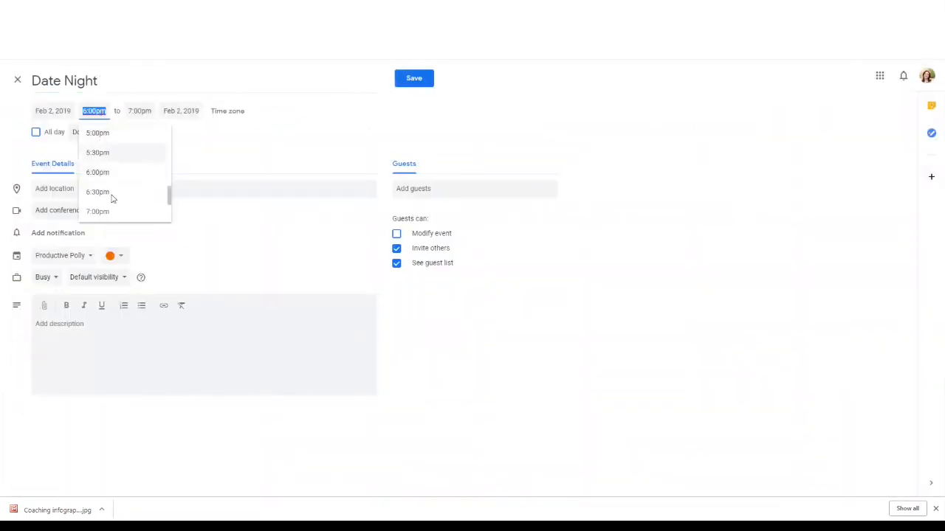
left_click(110, 211)
left_click(148, 113)
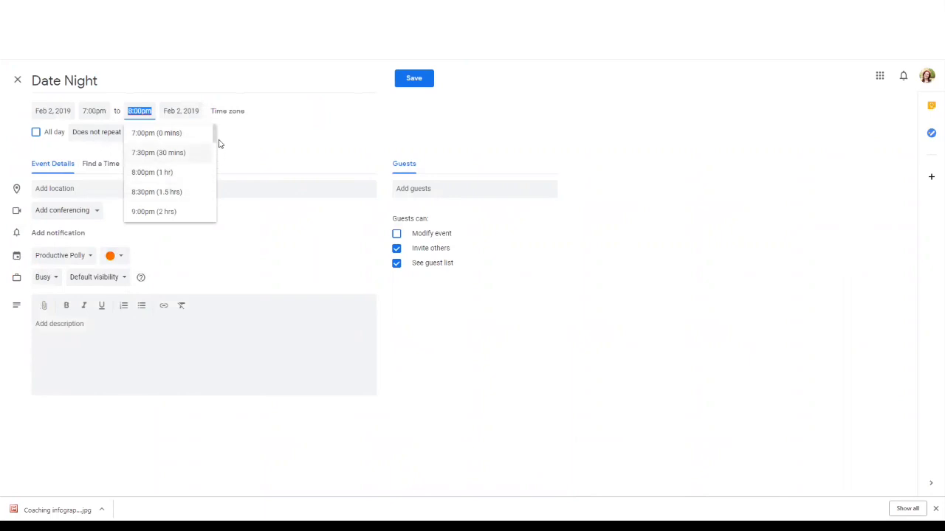
left_click_drag(213, 141, 214, 147)
left_click(169, 171)
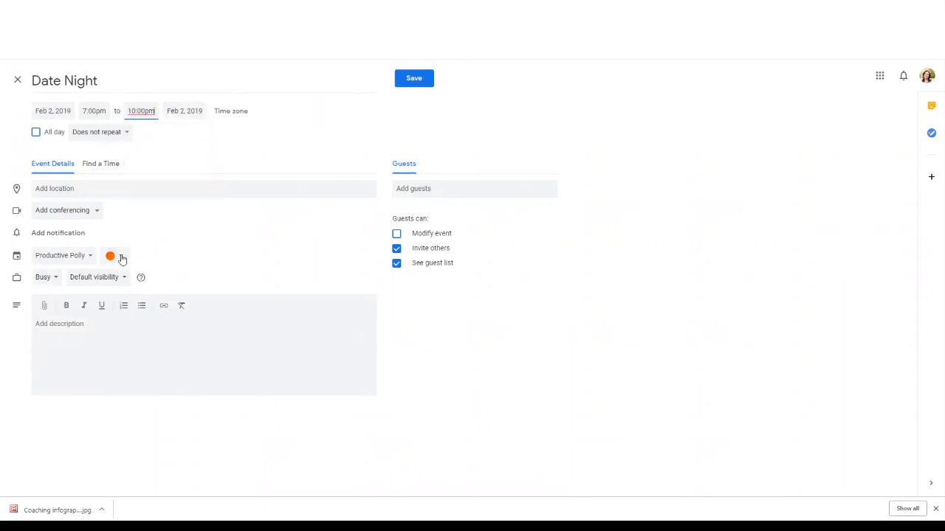
- Colour the "Date Night" event lavender and move its date to Friday, February 1
left_click(119, 256)
left_click(110, 303)
left_click(117, 135)
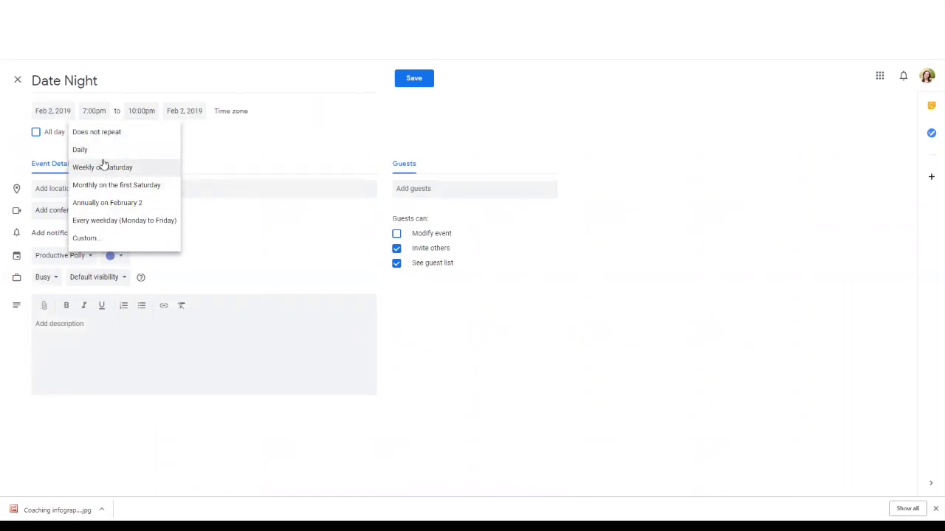
left_click(49, 110)
left_click(138, 162)
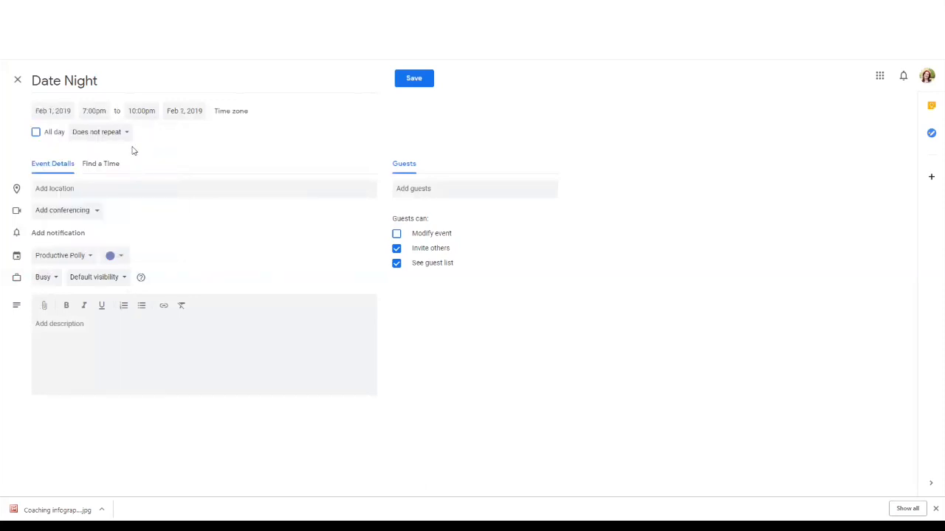
- Repeat the "Date Night" event weekly on Friday and save it
left_click(113, 139)
left_click(110, 165)
left_click(413, 77)
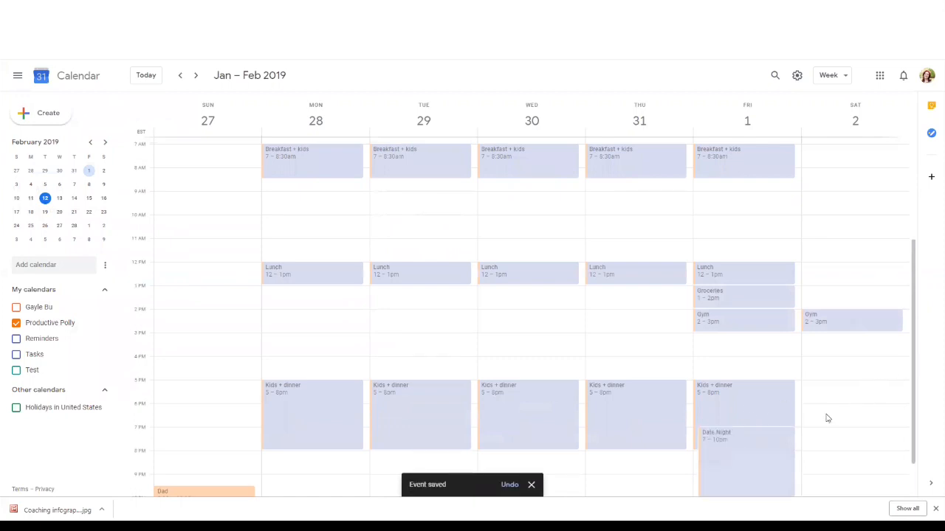
- Shorten Friday's "Kids + dinner" event to end at 7pm, applying the change to this and following events
left_click_drag(696, 448, 700, 426)
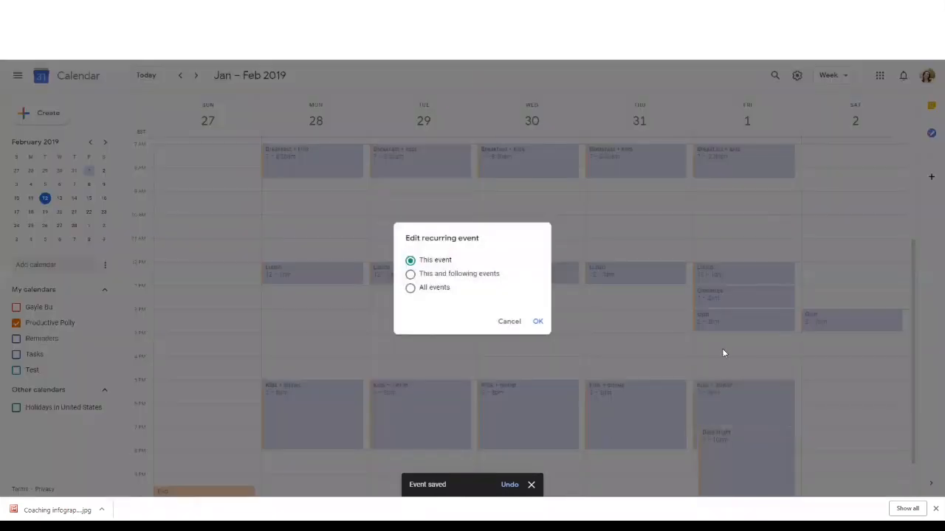
left_click(480, 274)
left_click(537, 322)
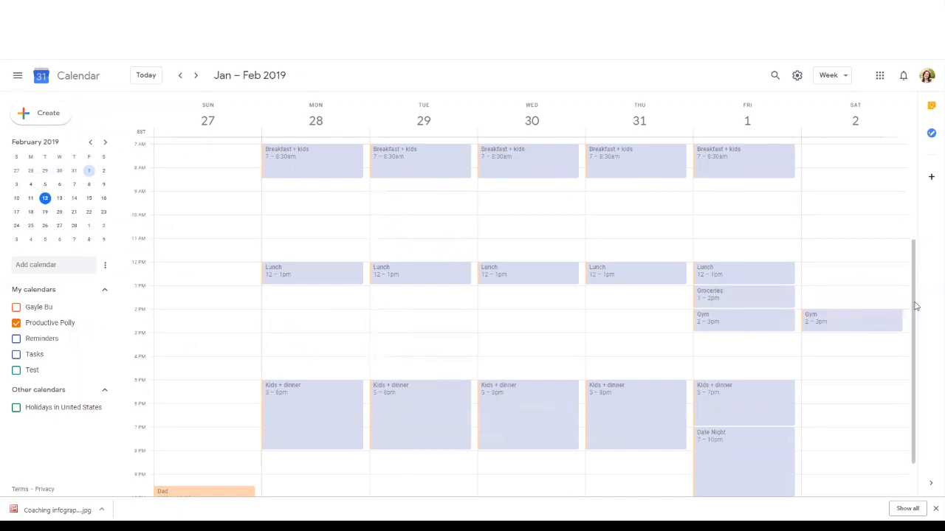
- Create a "Focused learning" event on Monday, January 28, from 6:00am to 7:00am and open its full details
left_click_drag(913, 308, 913, 301)
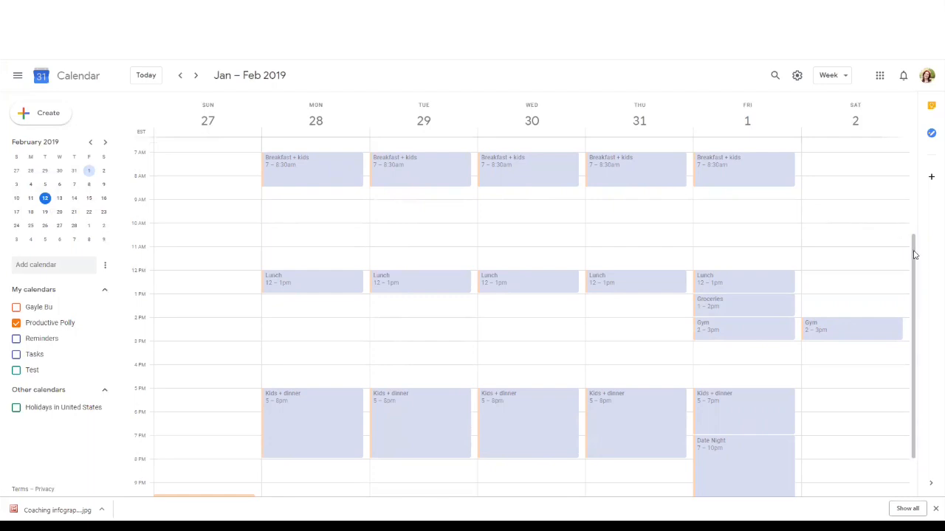
left_click_drag(914, 254, 915, 243)
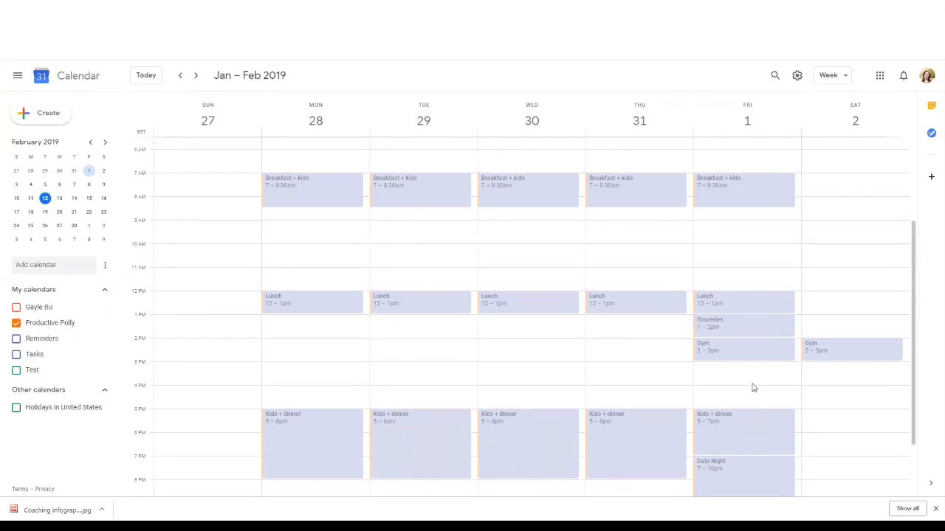
left_click(283, 157)
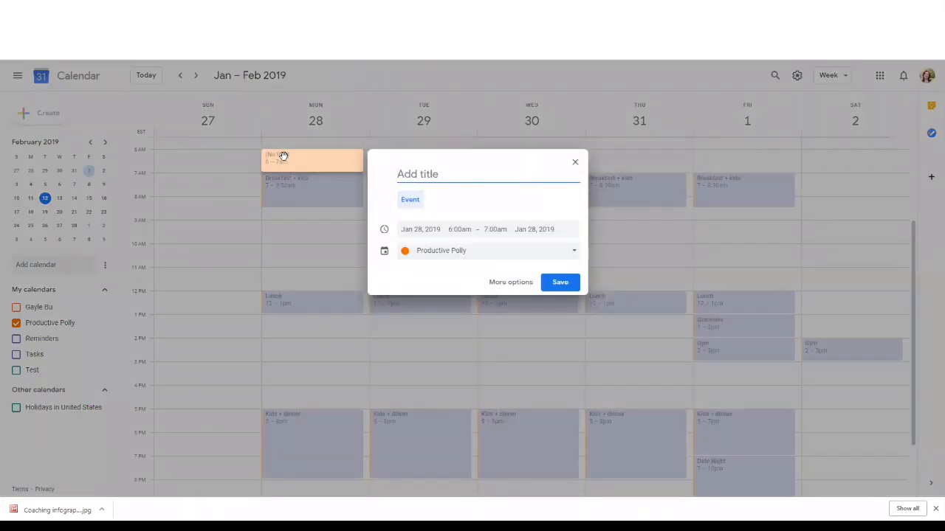
type("Focused learning")
left_click(512, 285)
- Colour the "Focused learning" event yellow, repeat it every weekday (Monday to Friday) and save it
left_click(125, 258)
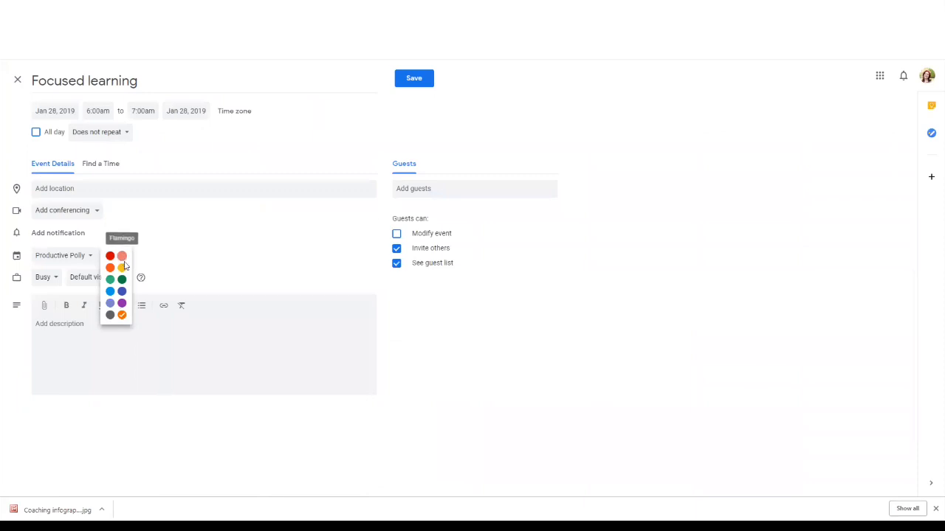
left_click(123, 266)
left_click(104, 132)
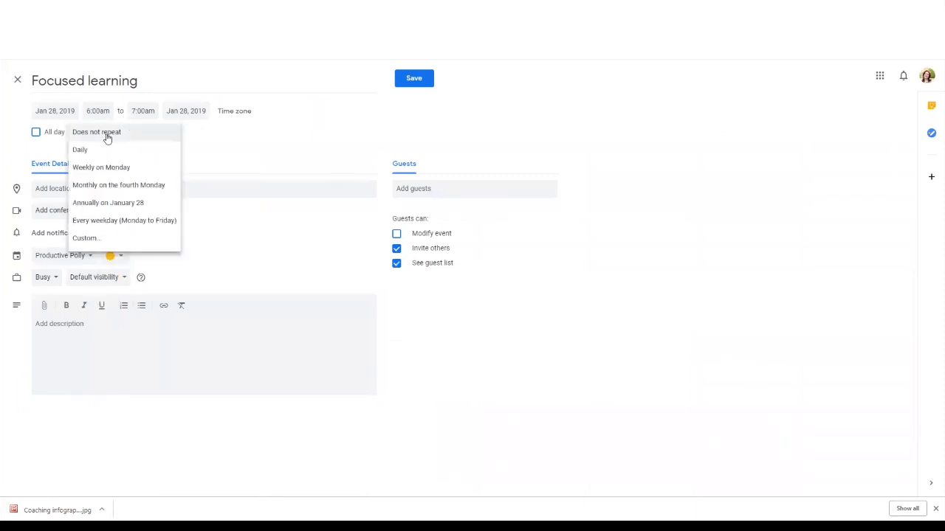
left_click(132, 227)
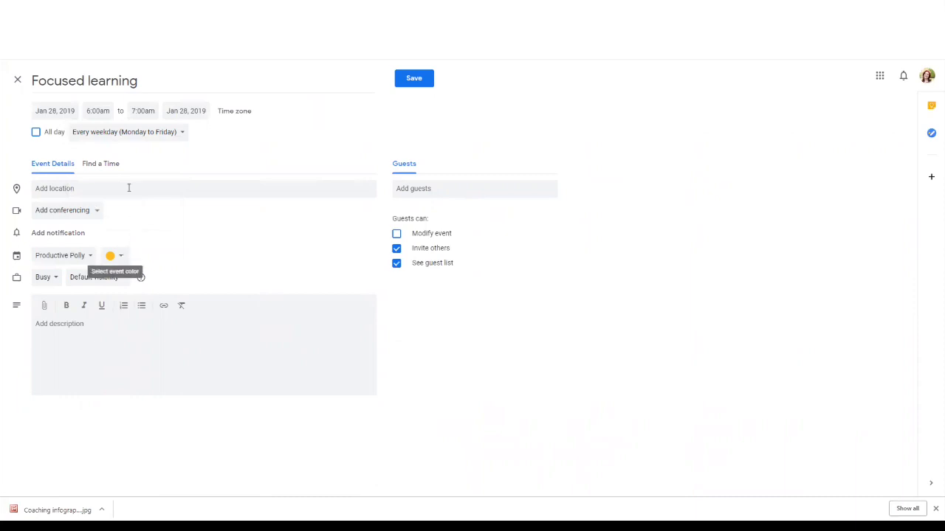
left_click(425, 83)
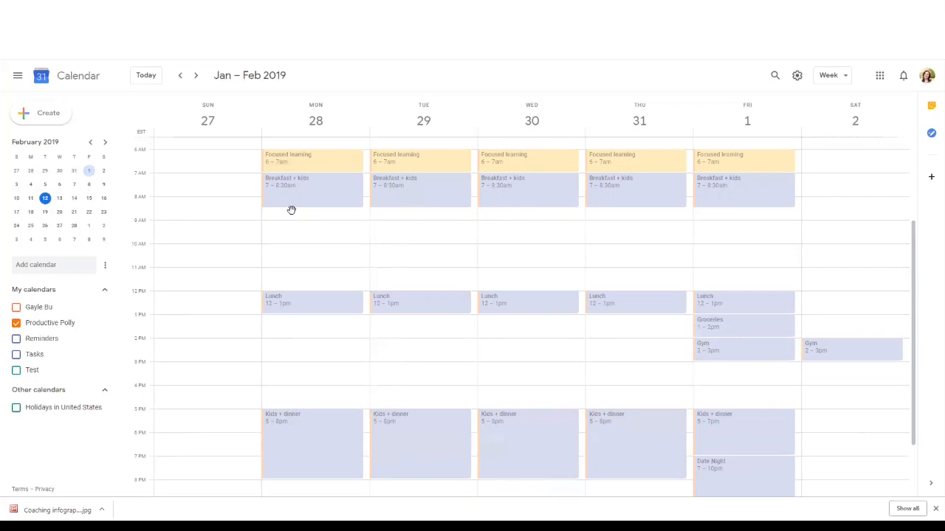
- Create an "Admin Time" event on Monday, January 28, from 8:30am to 9:30am and open its full details
left_click(291, 210)
type("Ademin")
key("BackSpace")
key("BackSpace")
key("BackSpace")
key("BackSpace")
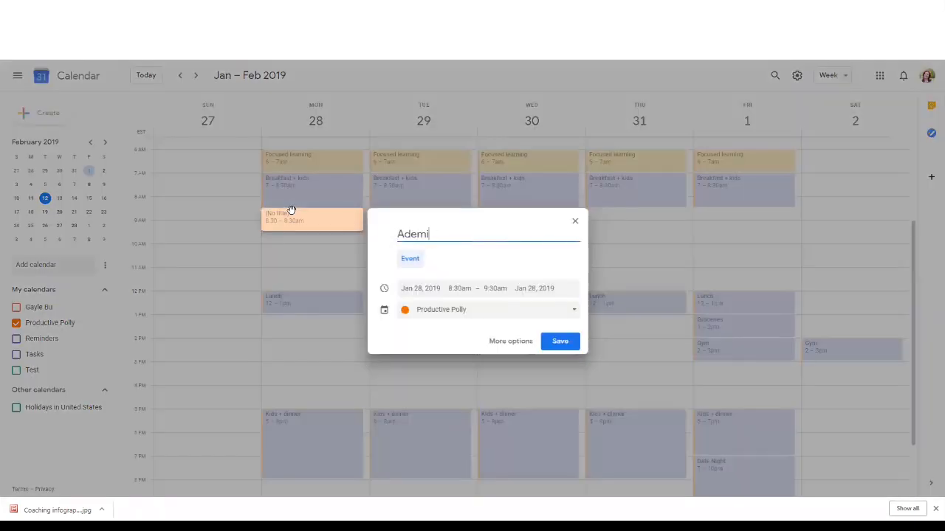
type("min Time")
left_click(510, 341)
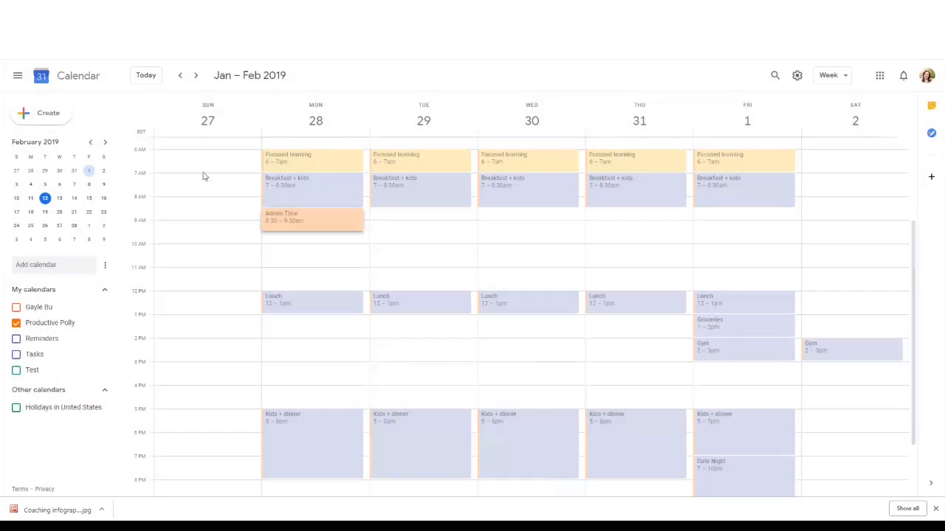
- Colour the "Admin Time" event yellow, repeat it every weekday (Monday to Friday) and save it
left_click(122, 268)
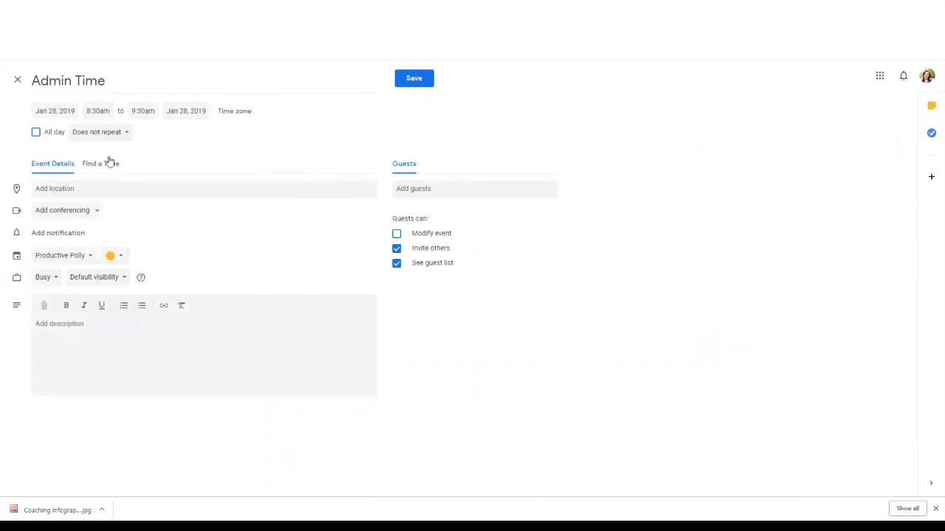
left_click(115, 138)
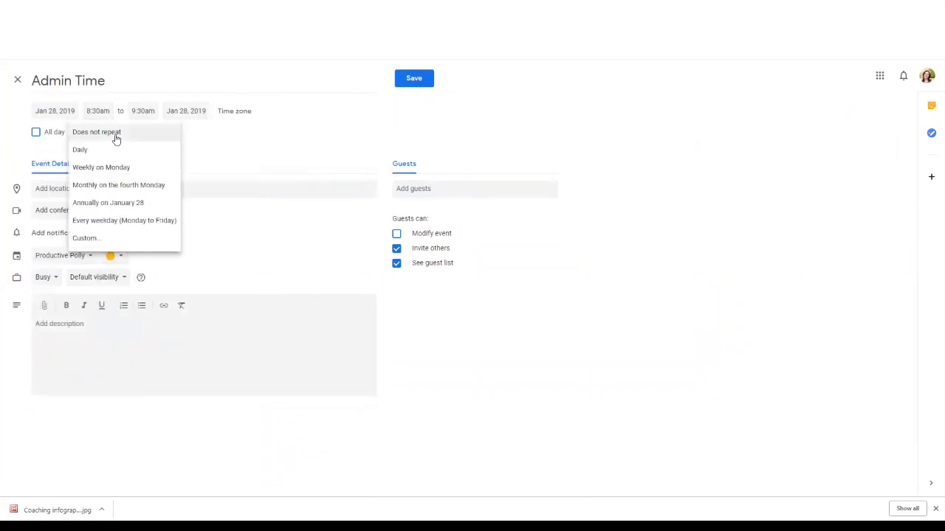
left_click(115, 220)
left_click(417, 81)
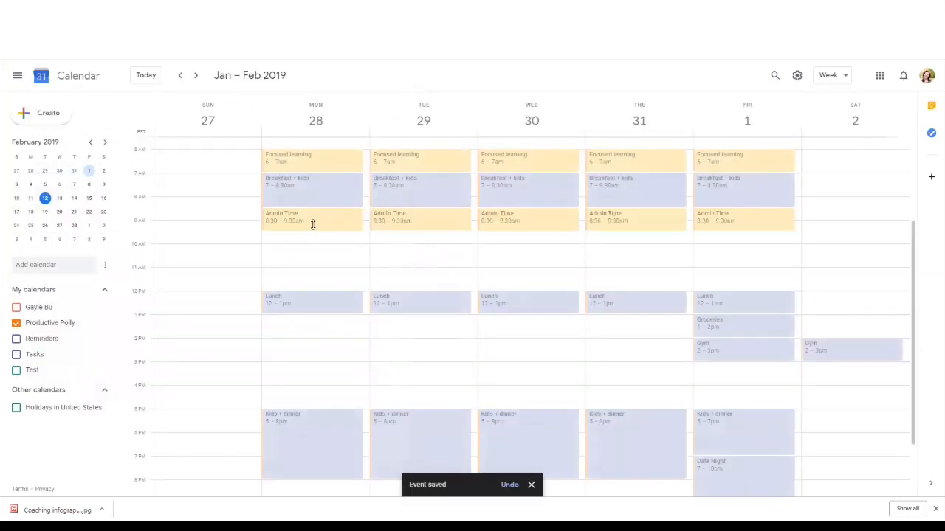
- Shorten Monday's "Admin Time" event to end at 9:00am, applying the change to this and following events
left_click_drag(312, 225, 312, 218)
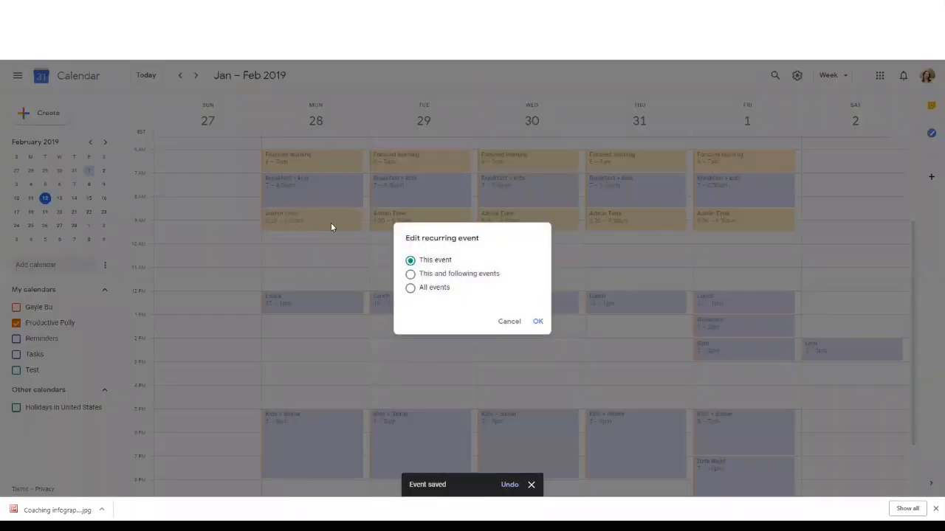
left_click(451, 274)
left_click(538, 322)
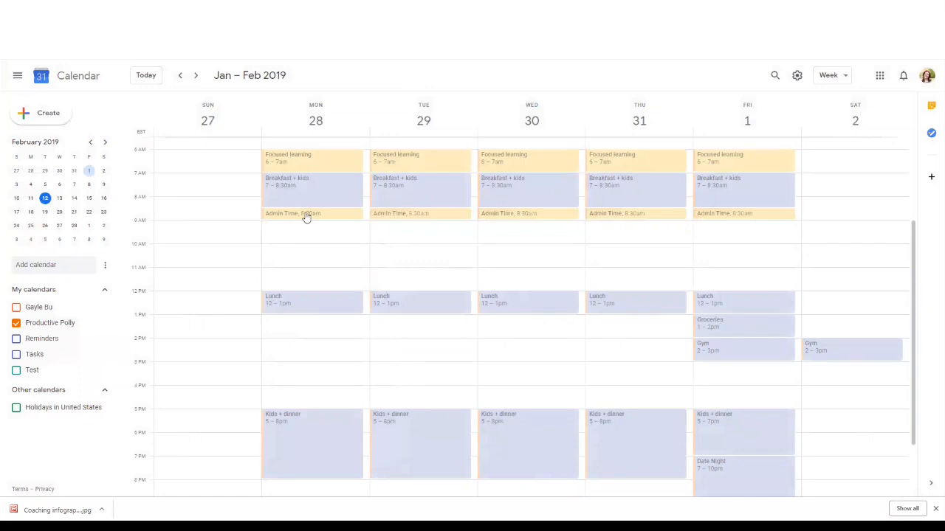
- Duplicate the weekday "Admin Time" event, set the copy to run from 4:30pm to 5:00pm and save it
left_click(306, 215)
left_click(551, 221)
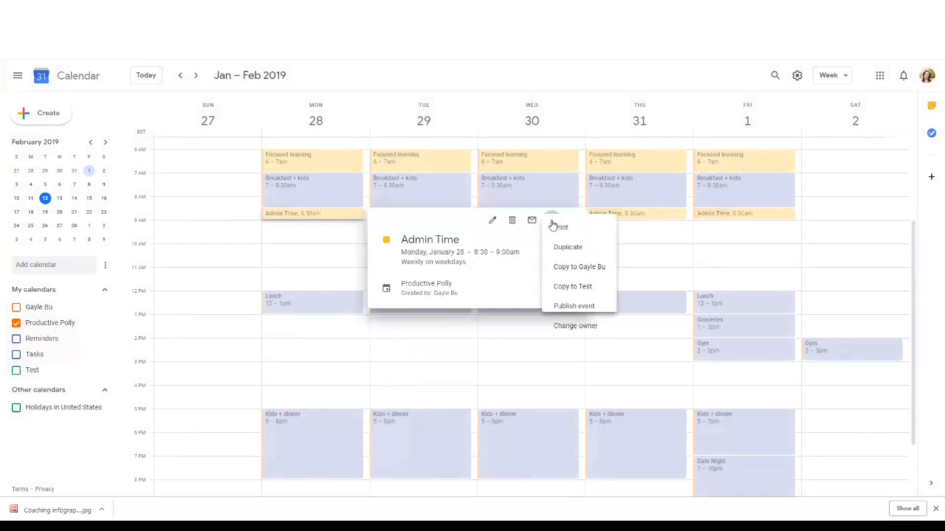
left_click(570, 247)
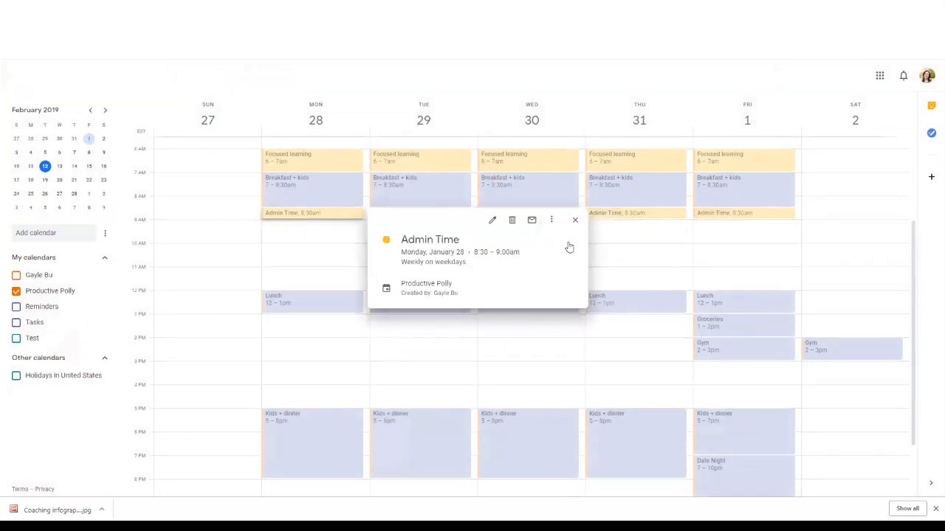
left_click(99, 111)
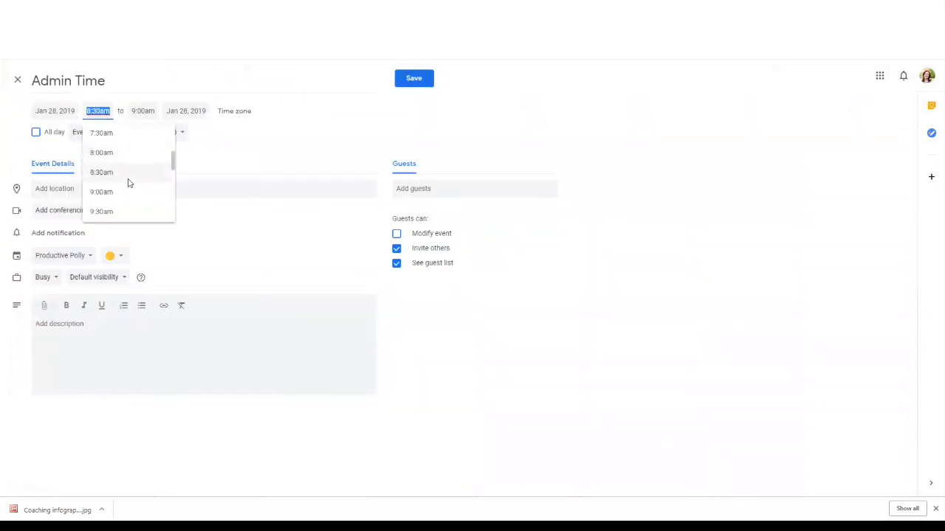
left_click_drag(174, 161, 172, 190)
left_click(113, 174)
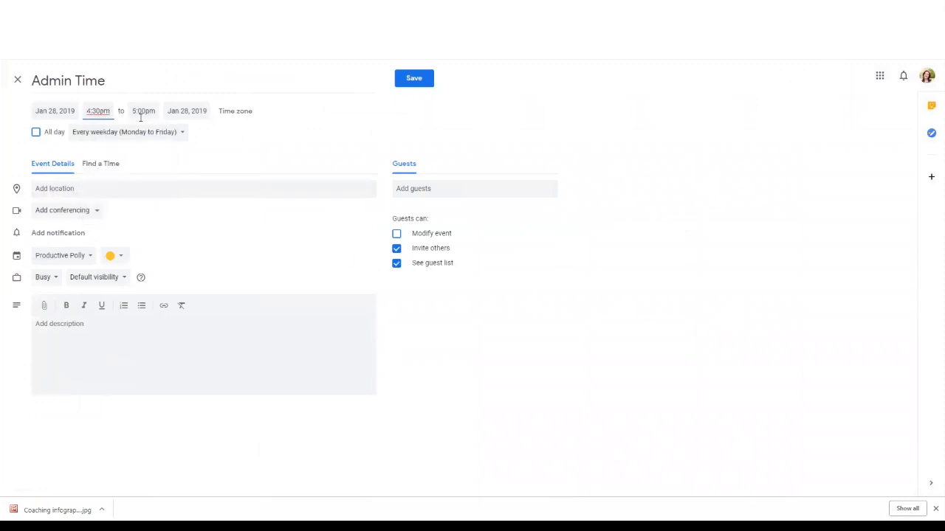
left_click(413, 85)
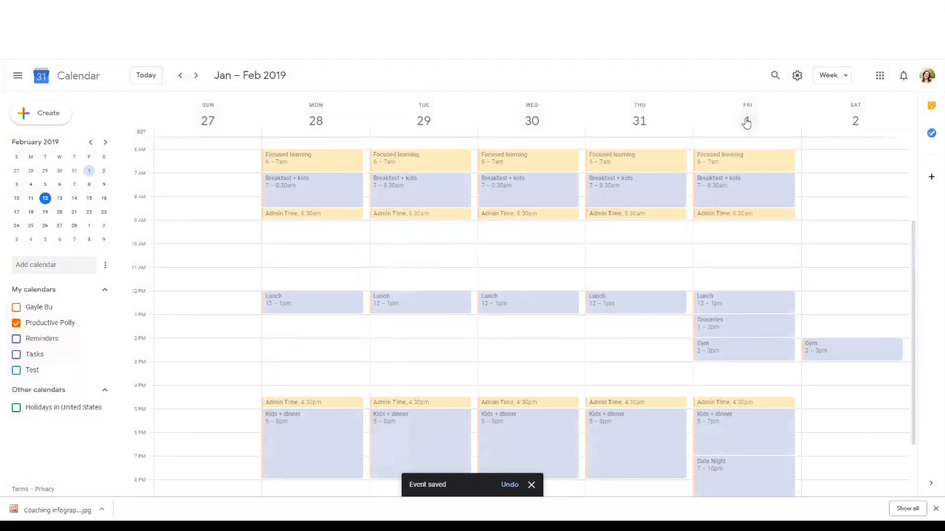
- Create a "Biz Dev" event on Friday, February 1, from 9:00am to 10:00am and open its full details
left_click(711, 227)
type("Bi")
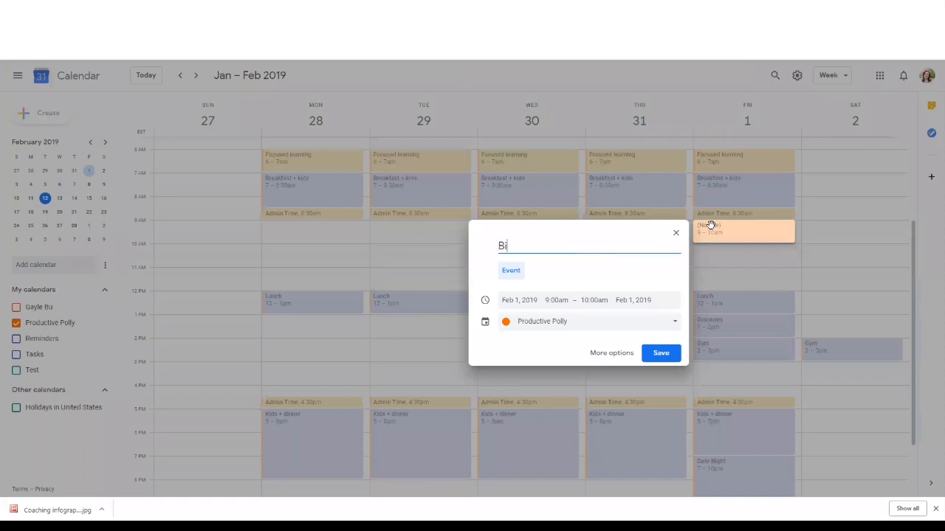
type("z Dev")
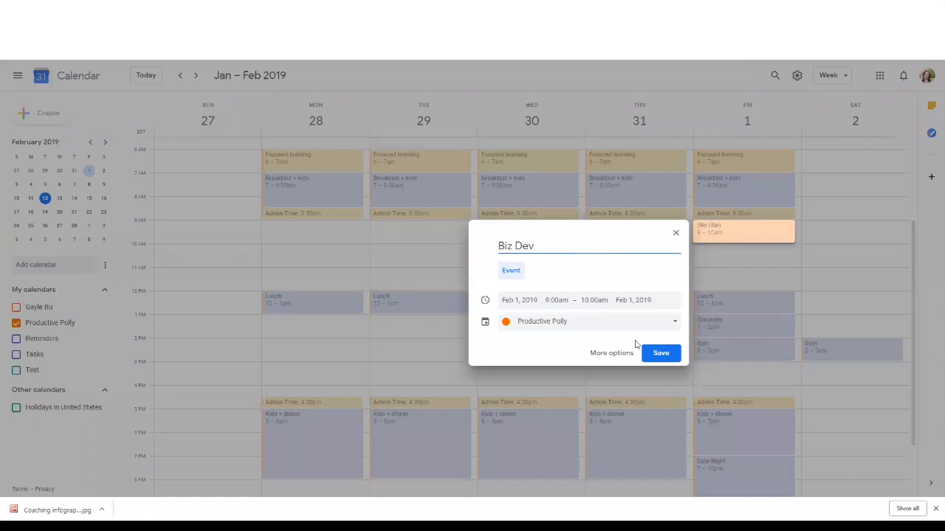
left_click(612, 355)
- Colour the "Biz Dev" event yellow, extend it to 12:00pm, repeat it weekly on Friday and save it
left_click(118, 256)
left_click(122, 268)
left_click(140, 111)
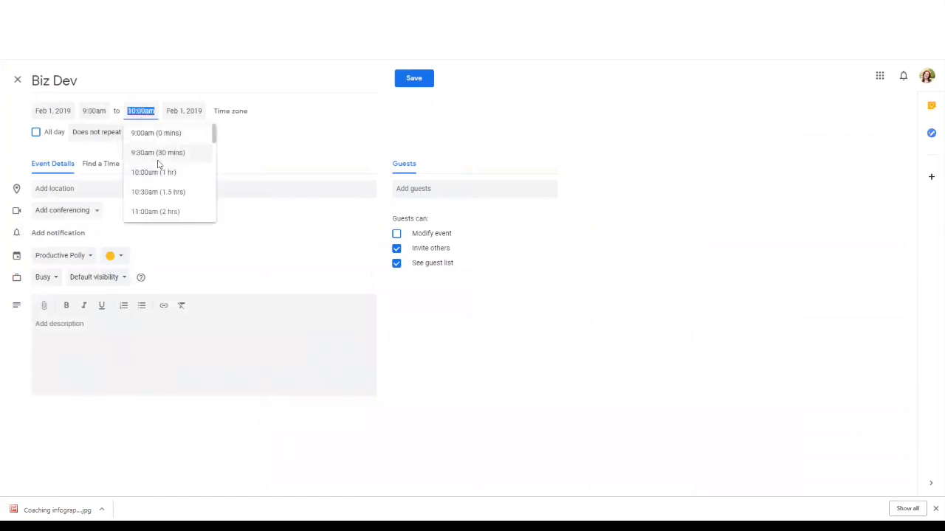
scroll(213, 139, "down", 2)
left_click(154, 205)
left_click(116, 137)
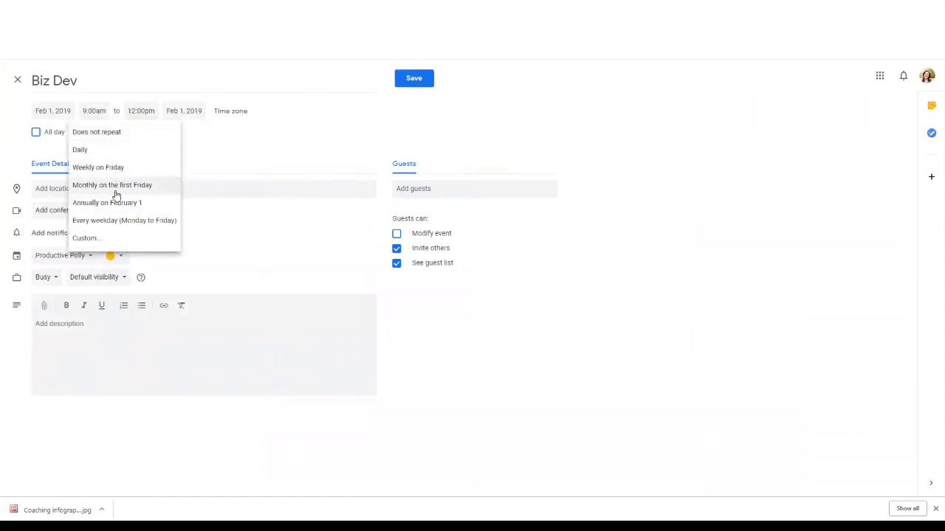
left_click(109, 167)
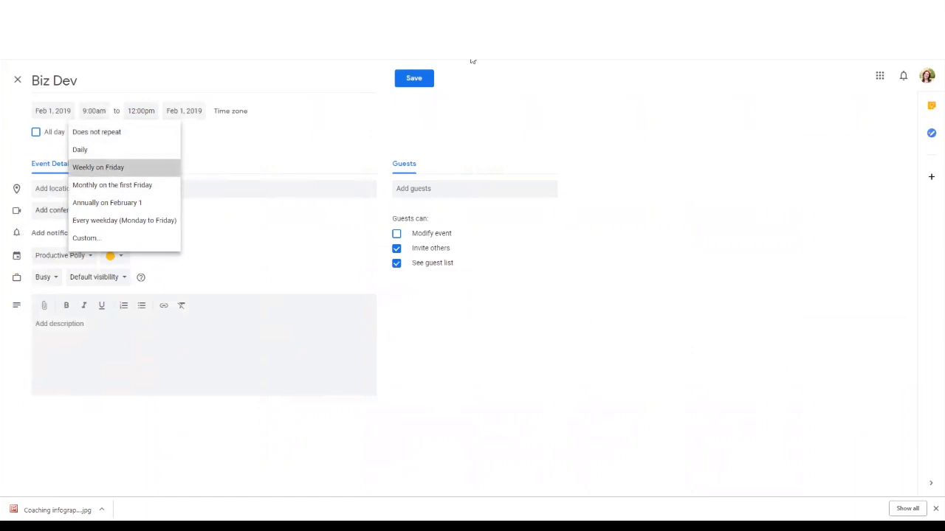
left_click(418, 83)
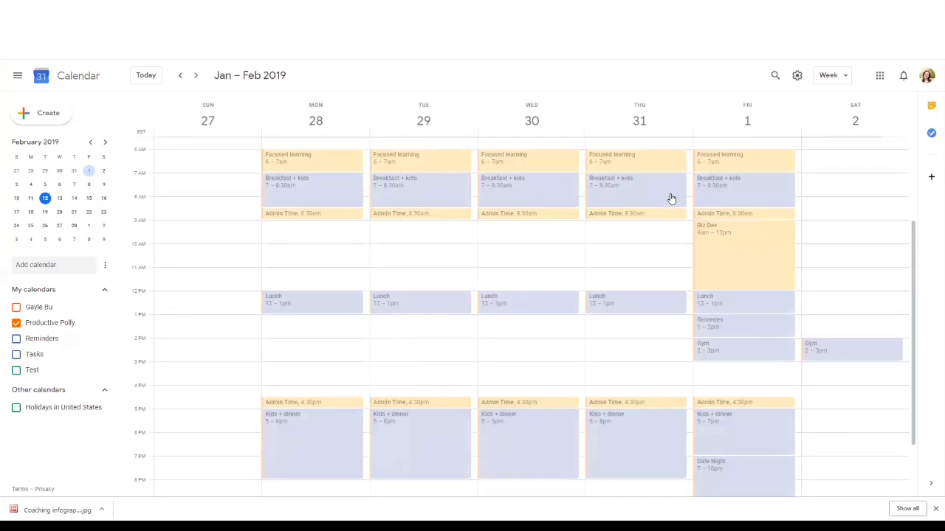
- Create a "Connection" event on Thursday, January 31, from 9:00am to 10:00am and open its full details
left_click(653, 229)
type("Connection")
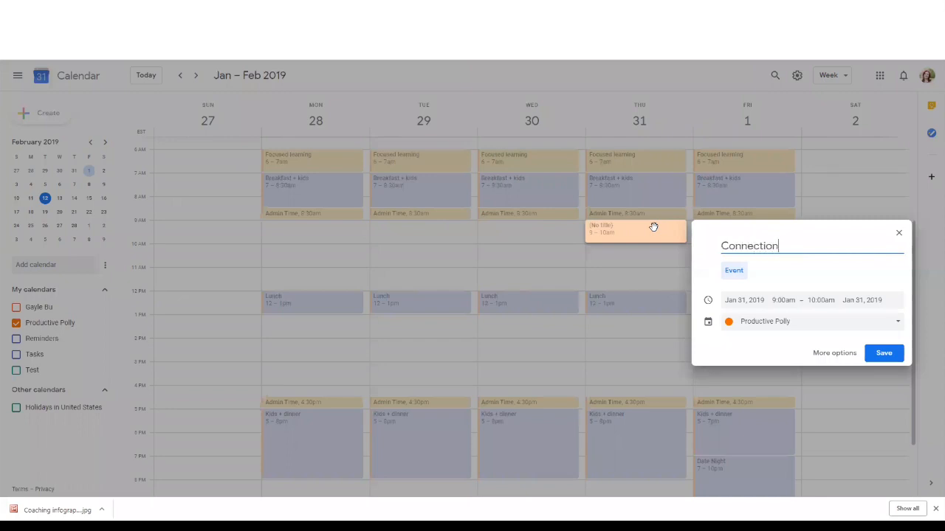
left_click(834, 353)
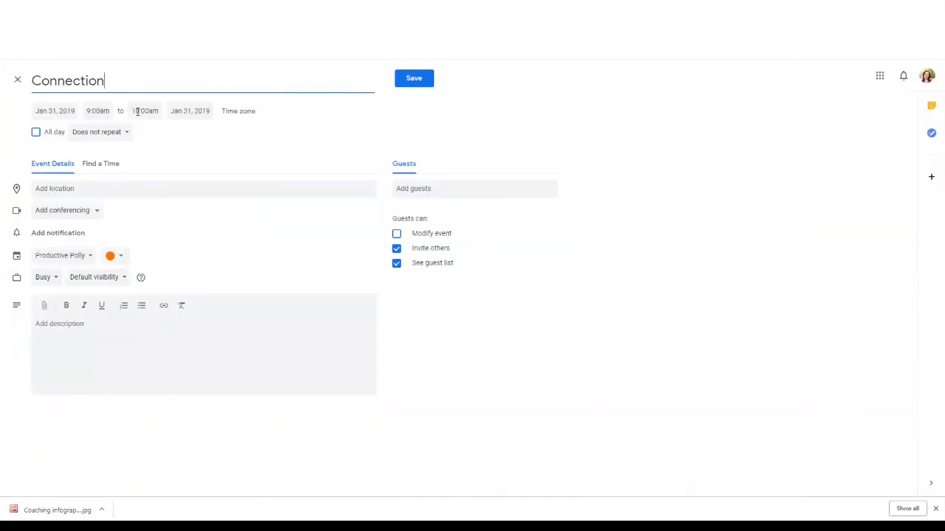
- Extend the "Connection" event to 12:00pm, colour it yellow, repeat it weekly on Thursday and save it
left_click(150, 111)
left_click_drag(217, 137, 218, 142)
left_click(160, 209)
left_click(116, 255)
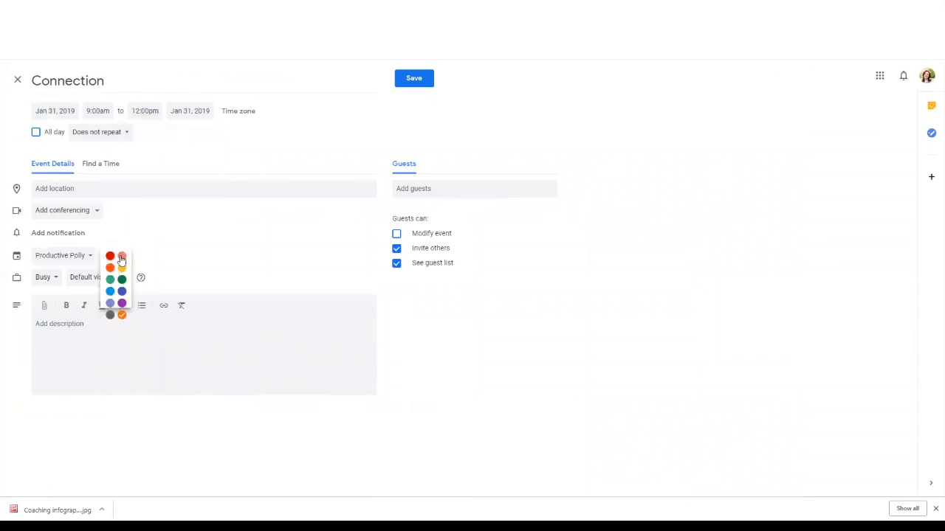
left_click(120, 268)
left_click(127, 133)
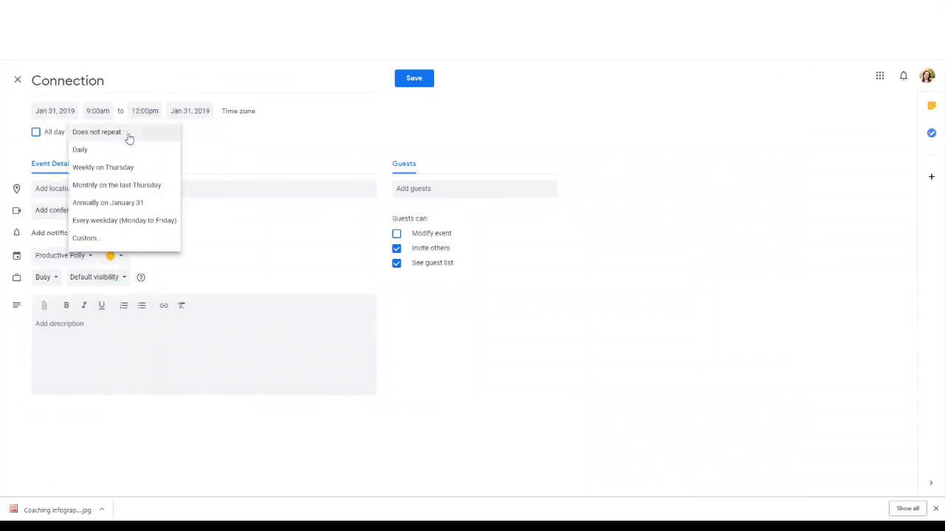
left_click(123, 167)
left_click(401, 83)
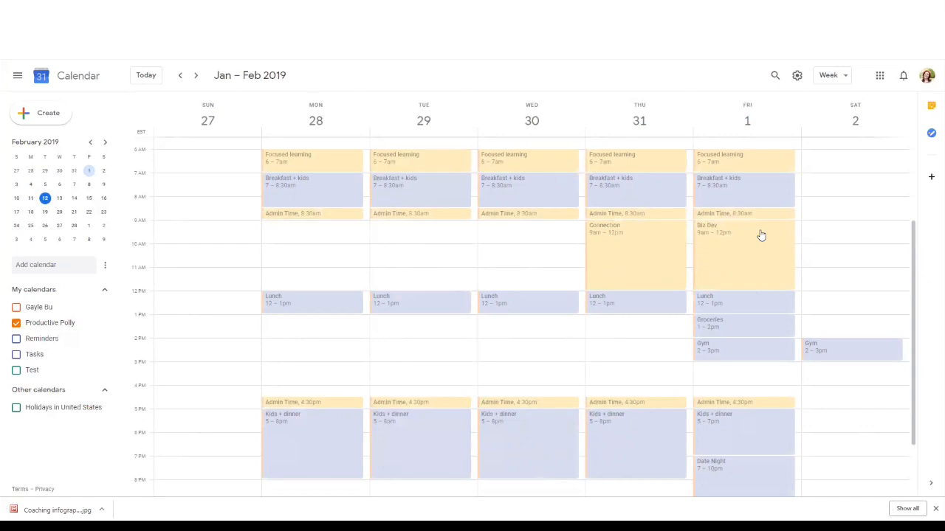
- Rearrange this week's Thursday so that "Biz Dev" runs from 9am to 12pm and "Connection" from 1 to 4pm
left_click_drag(761, 235, 659, 323)
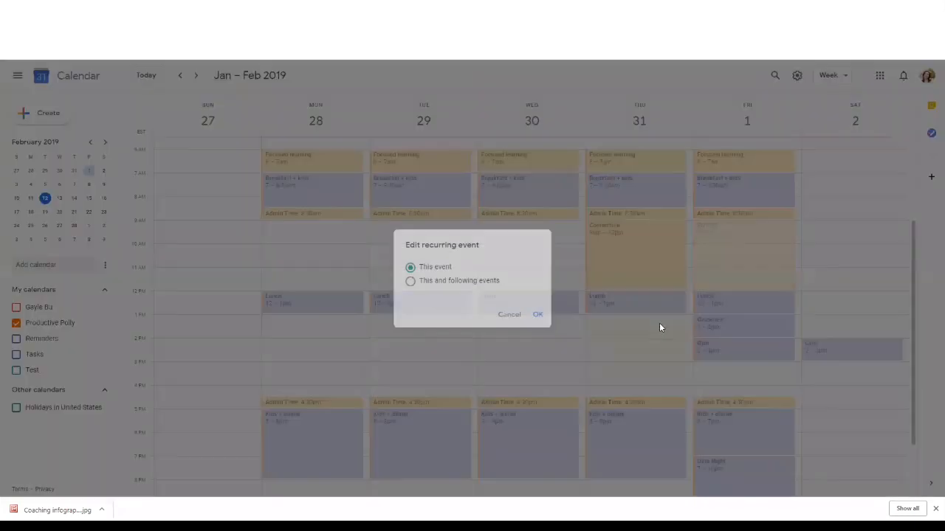
left_click(538, 314)
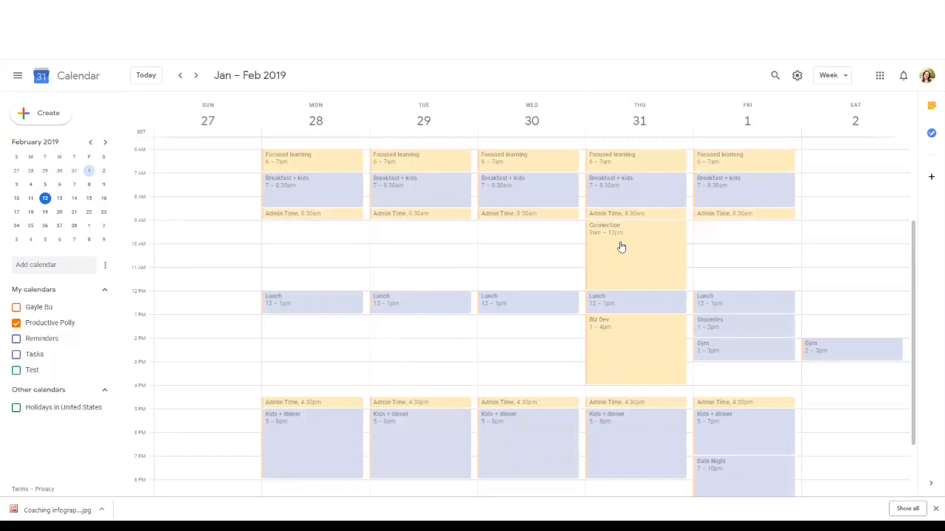
mouse_move(621, 246)
left_mouse_down()
mouse_move(633, 350)
mouse_move(616, 232)
left_mouse_up()
left_click(537, 321)
- Create an event on Monday, January 28, from 9:00am to 10:00am titled as a call with the first client, and open its full details
left_click(291, 230)
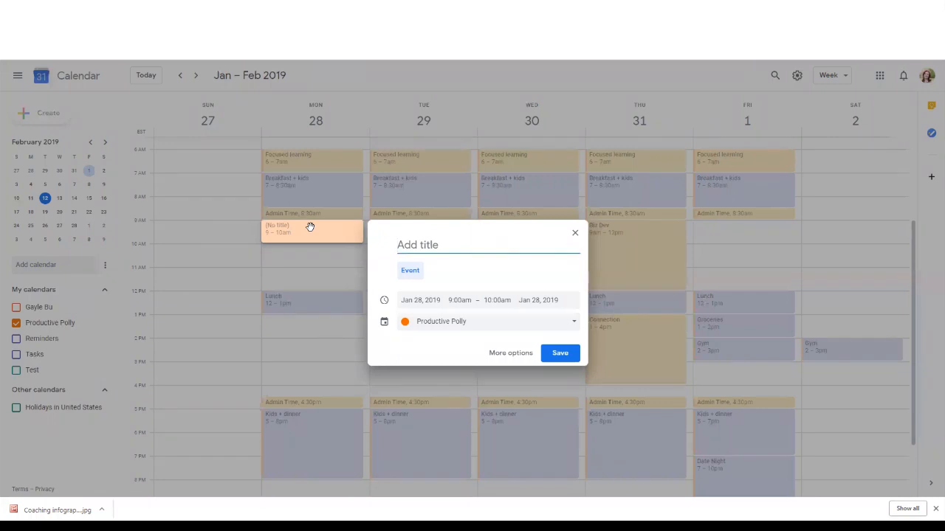
type("Call with Jessica")
left_click(510, 353)
- Colour Monday's client call red-orange, repeat it weekly on Monday and save it
left_click(116, 256)
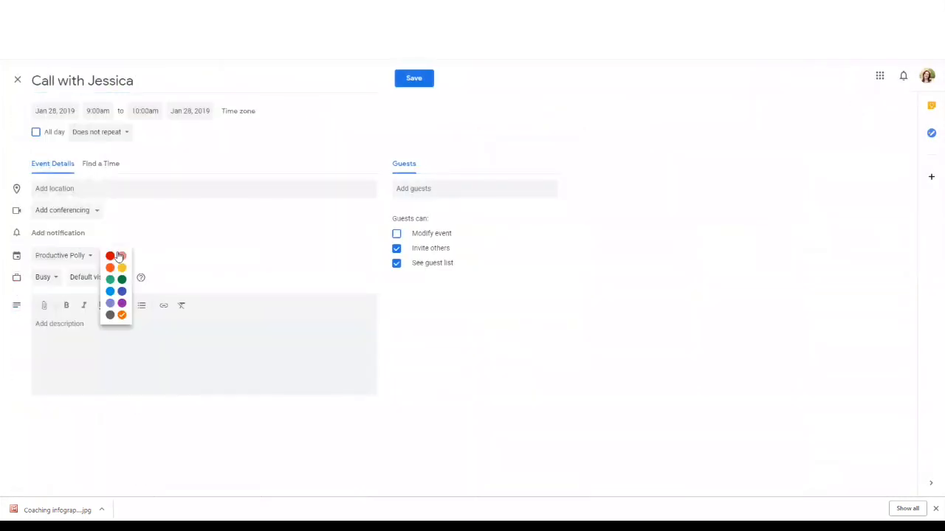
left_click(110, 270)
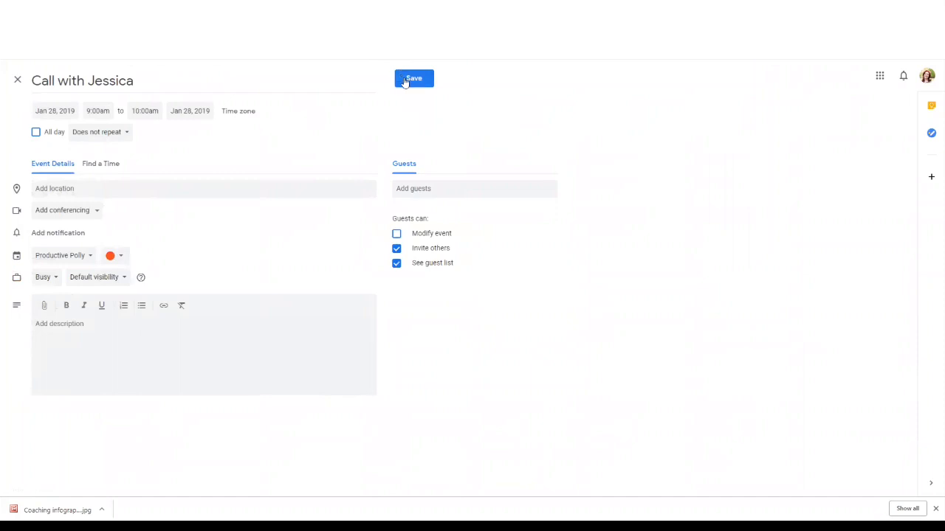
left_click(99, 138)
left_click(101, 168)
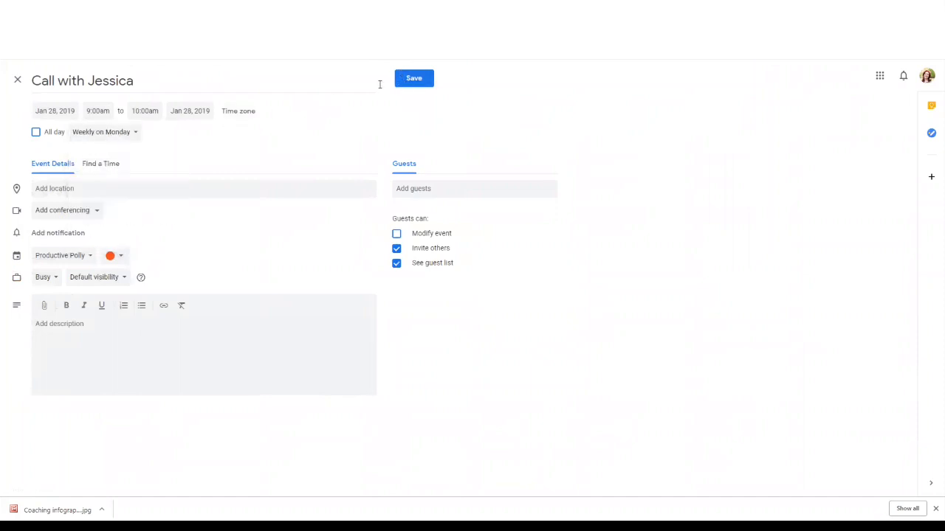
left_click(411, 84)
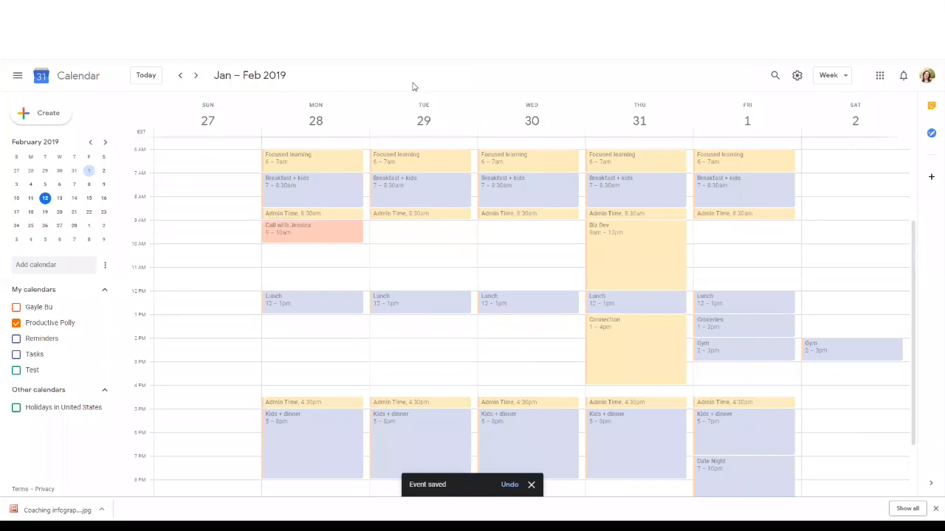
- Create a call with the second client on Wednesday, January 30, from 9:00am to 10:00am, repeating weekly on Wednesday, and save it
left_click(526, 231)
type("Call with Beth")
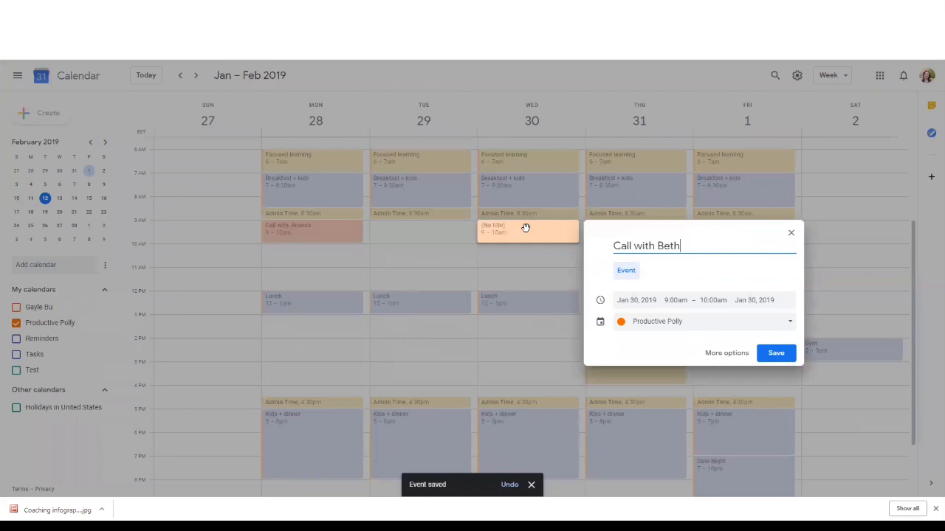
left_click(728, 353)
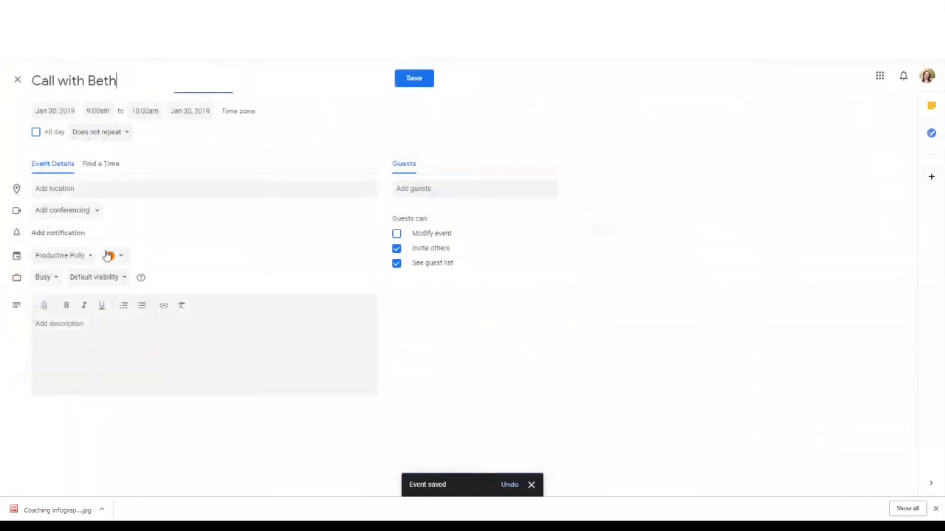
left_click(118, 132)
left_click(110, 169)
left_click(407, 83)
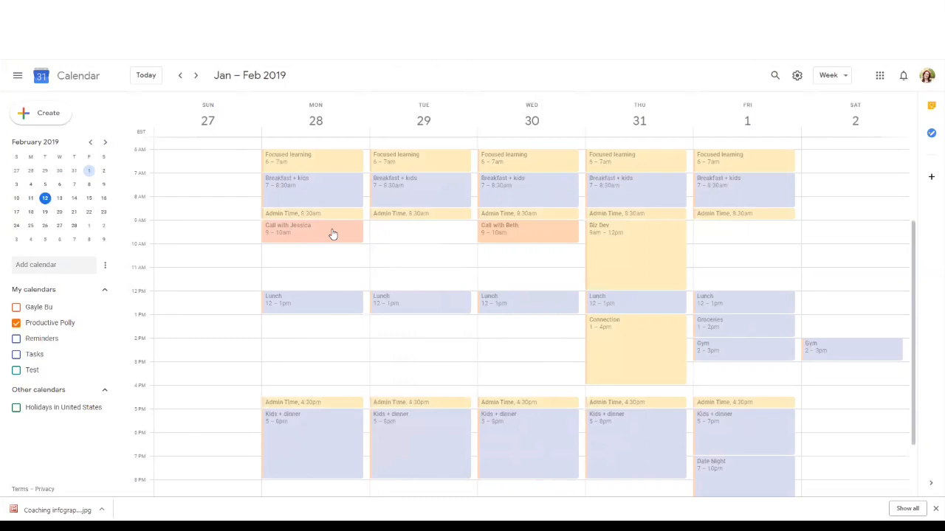
- Create a projects event for the first client on Monday, January 28, from 10:00am to 12:00pm and open its full details
left_click(325, 250)
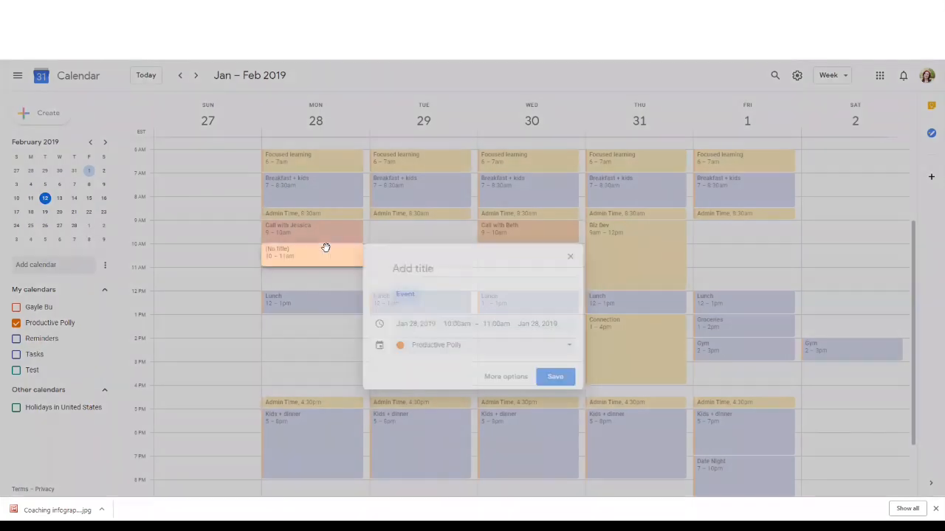
type("Jessi")
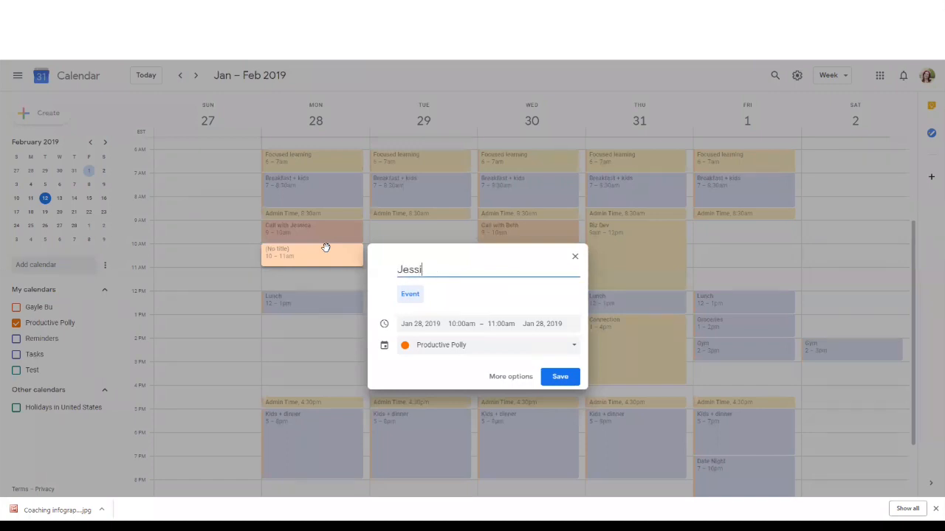
type("ca Projects")
left_click(492, 325)
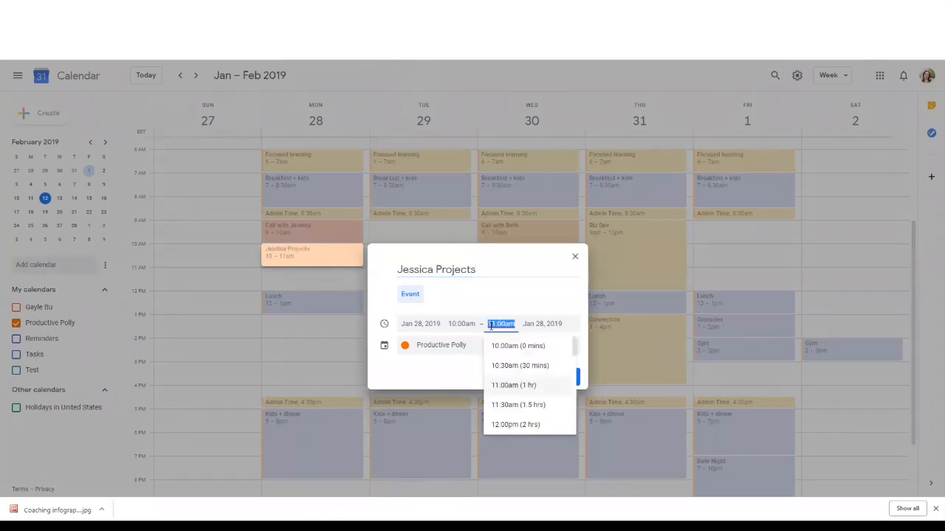
left_click(508, 422)
left_click(537, 347)
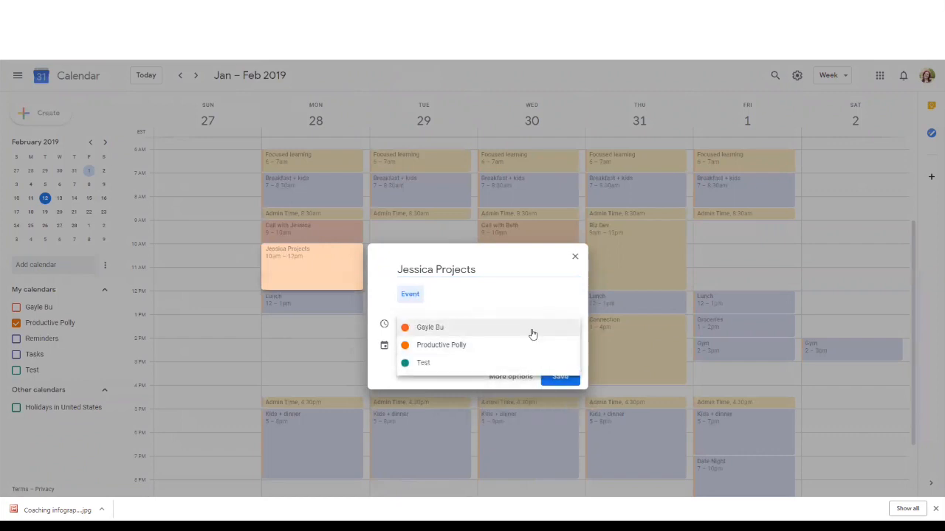
left_click(521, 345)
left_click(515, 378)
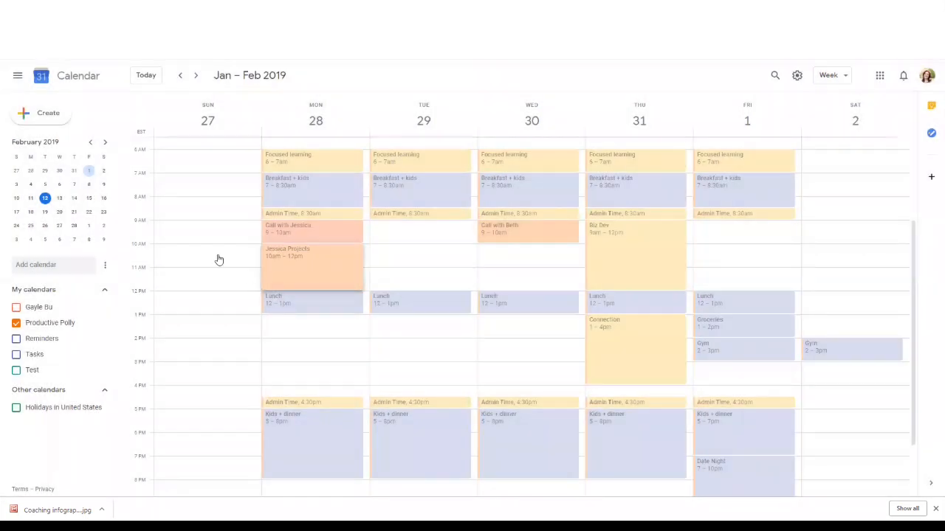
- Colour Monday's client projects event red-orange, repeat it weekly on Monday and save it
left_click(120, 256)
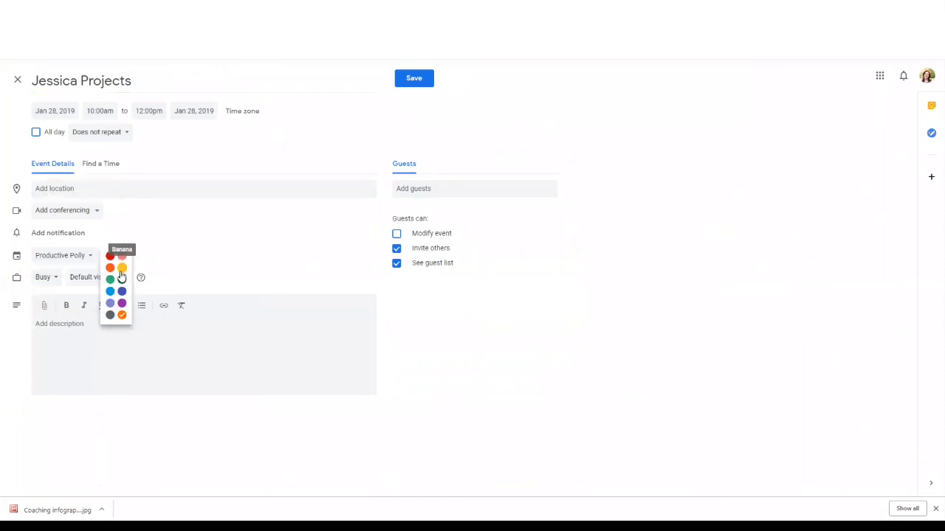
left_click(111, 268)
left_click(104, 135)
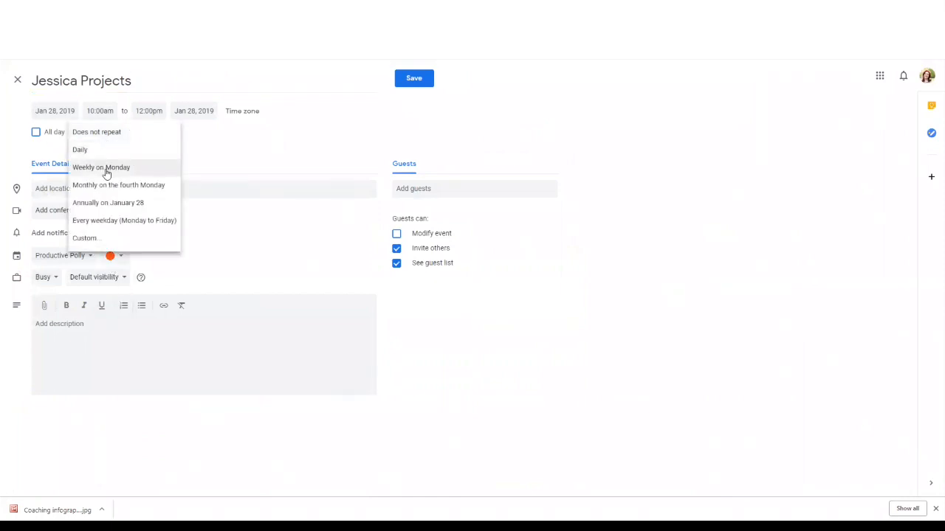
left_click(415, 81)
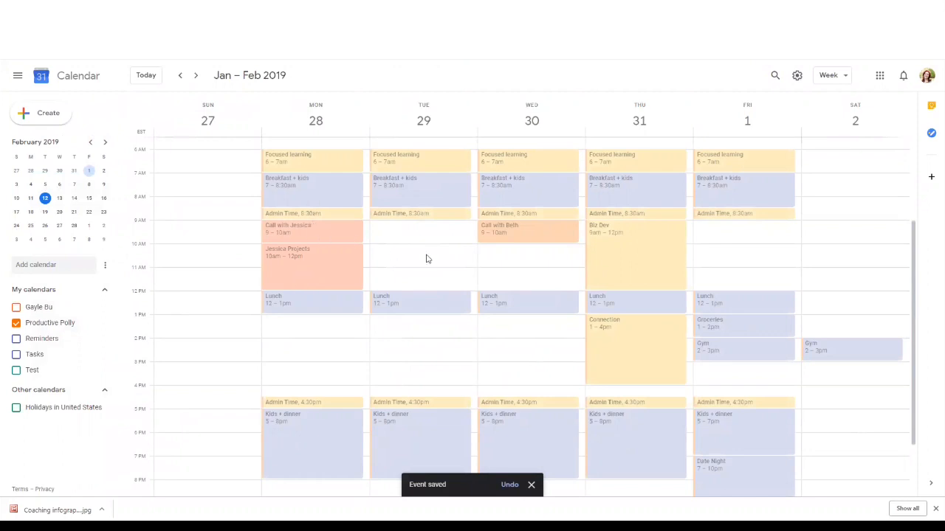
- Create another projects event for the first client on Wednesday, January 30, from 1:00pm to 4:00pm and open its full details
left_click(517, 318)
type("Jessica Projects")
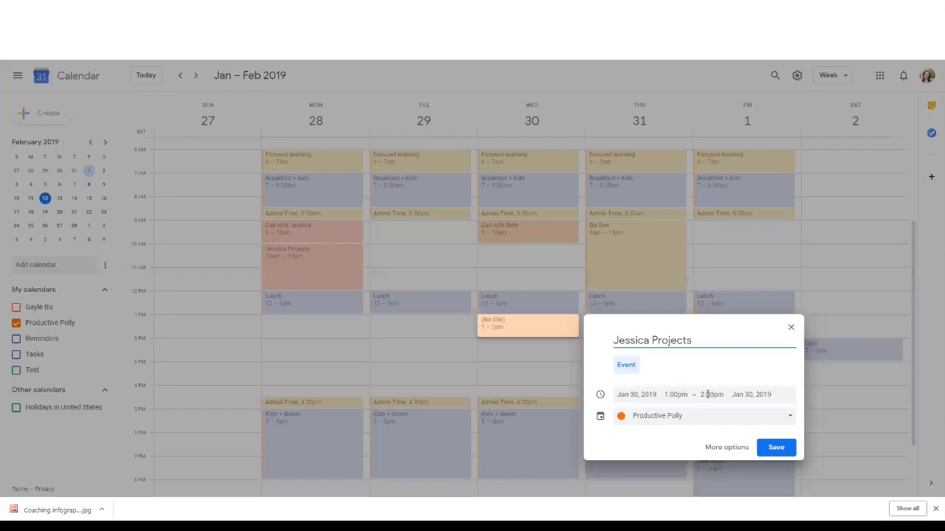
left_click(708, 394)
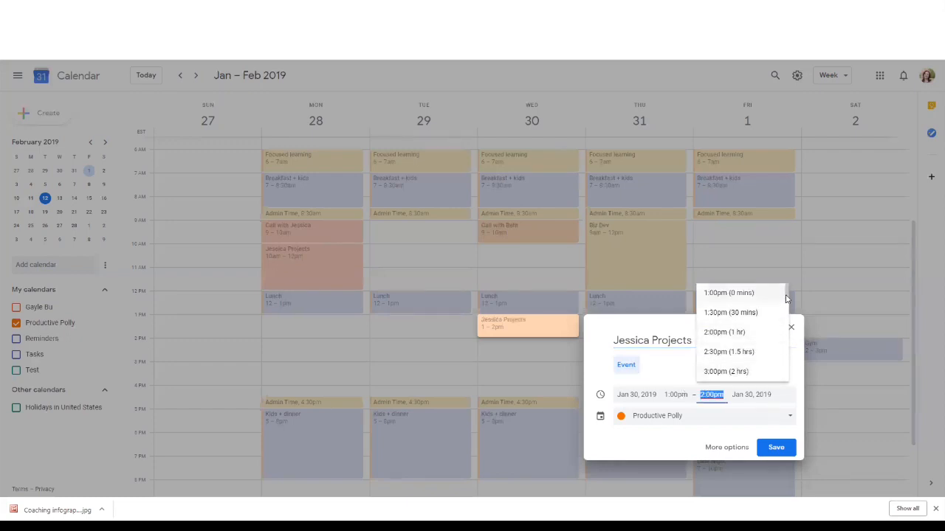
scroll(785, 298, "down", 2)
left_click(739, 362)
left_click(731, 448)
- Colour Wednesday's client projects event red-orange and save it
left_click(114, 255)
left_click(110, 267)
left_click(413, 79)
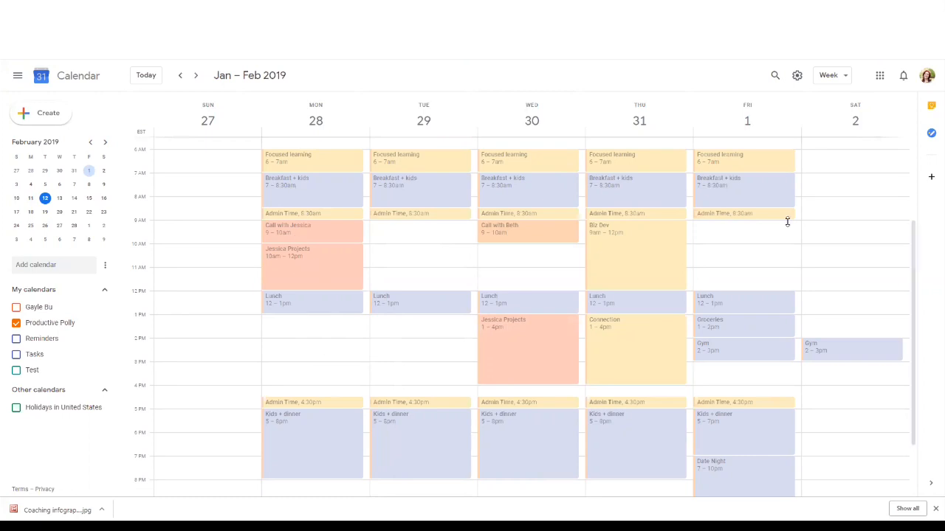
- Move Wednesday's client call to Monday from 1 to 2pm, applying the change to this and following events
left_click_drag(533, 234, 322, 327)
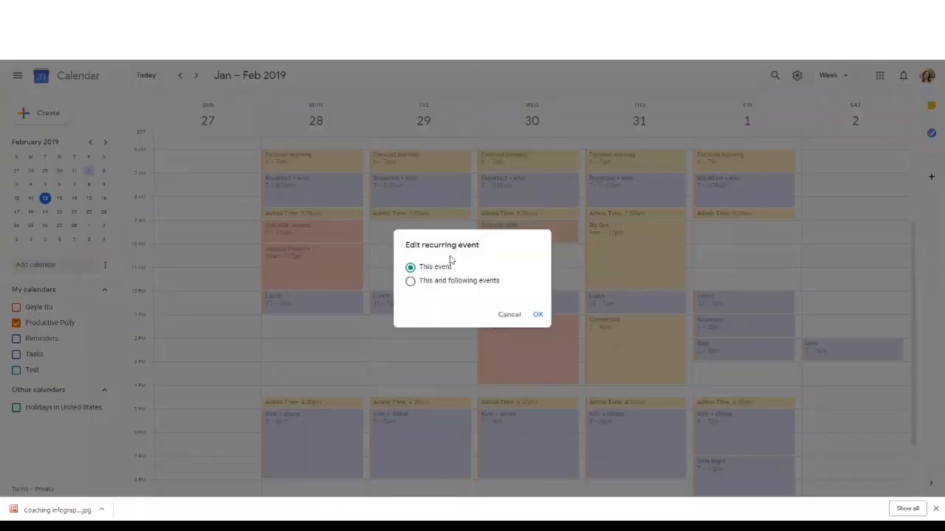
left_click(491, 286)
left_click(537, 314)
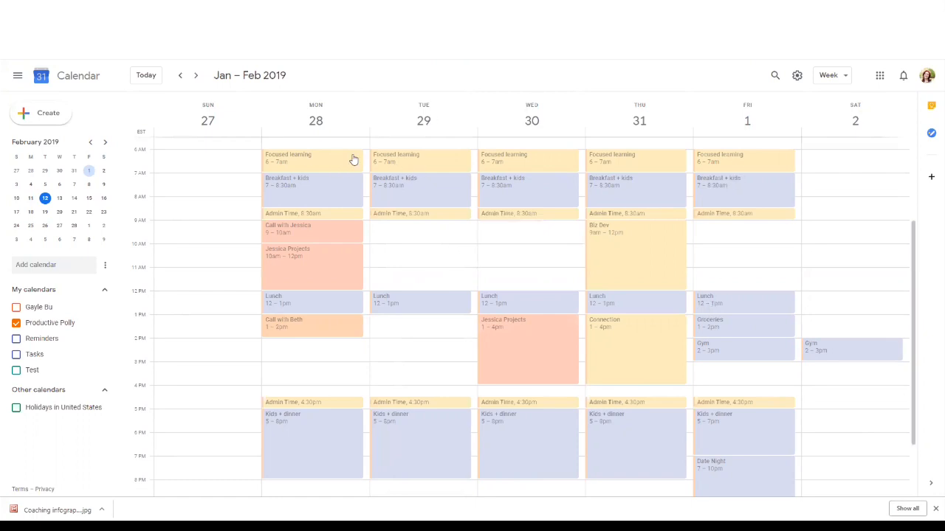
- Colour Monday's Focused learning event light green, applying the change to this and following events
right_click(303, 163)
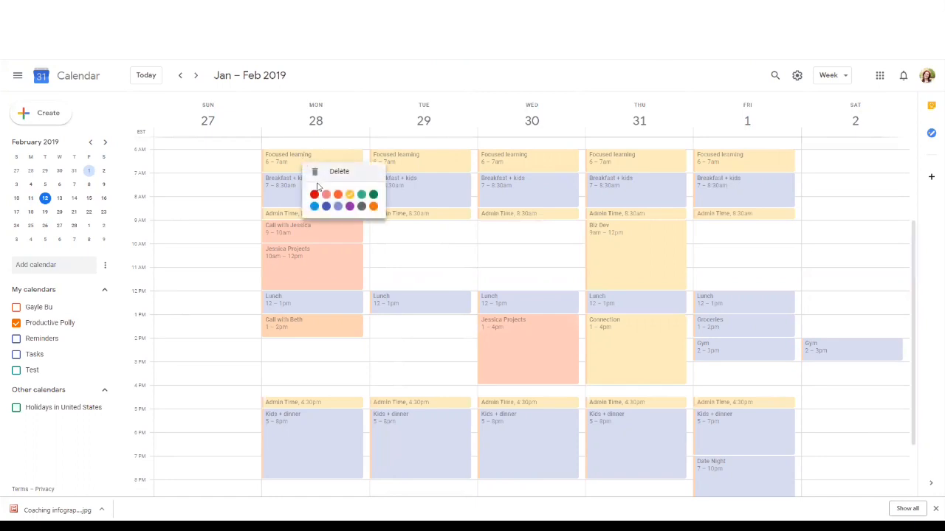
left_click(362, 196)
left_click(457, 275)
left_click(537, 321)
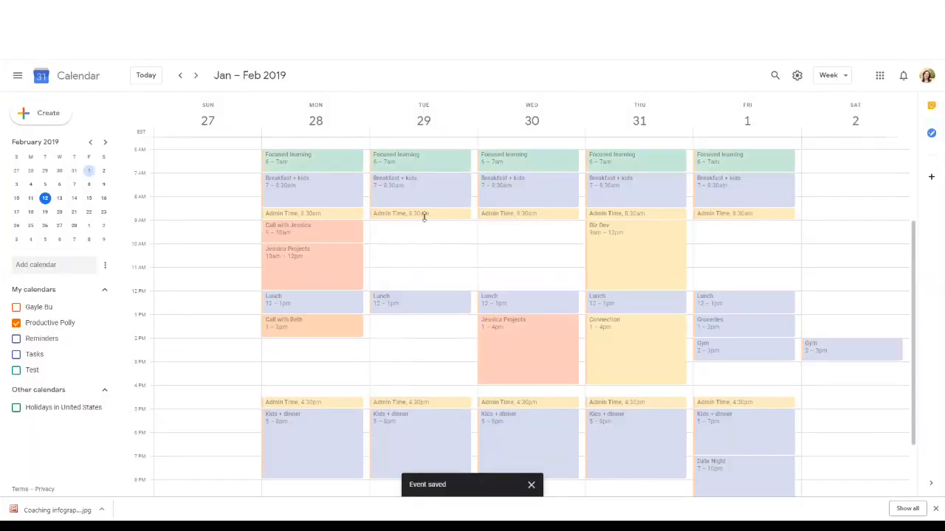
- Colour the Focused learning event on Monday, February 18 yellow, applying the change to this and following events
left_click(196, 76)
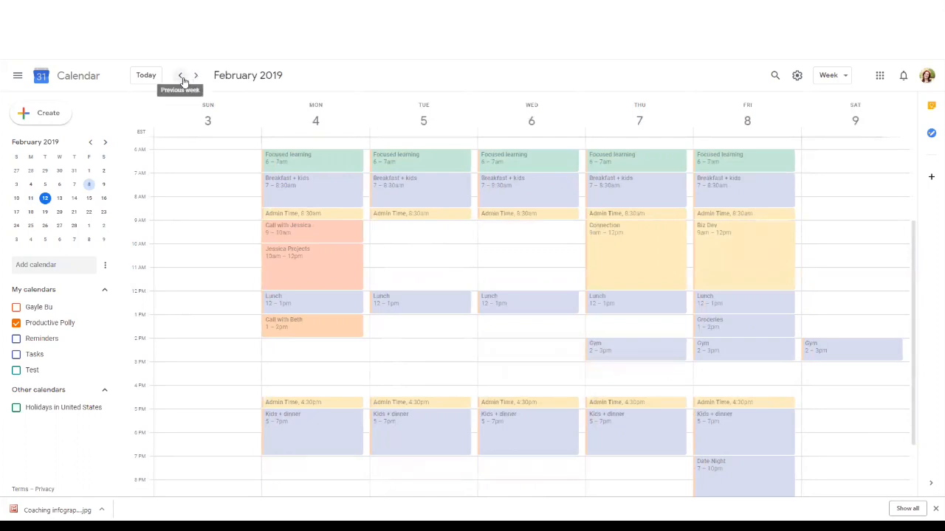
left_click(199, 76)
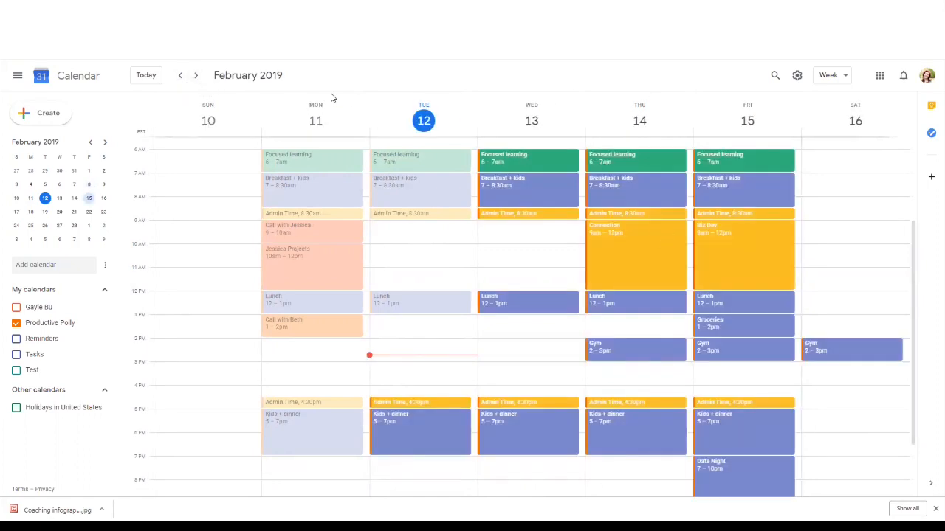
left_click(195, 76)
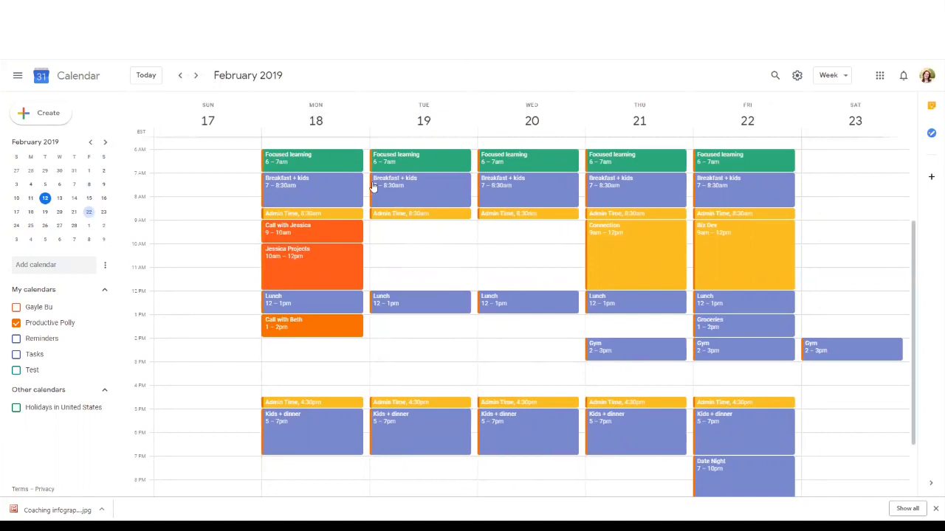
right_click(315, 160)
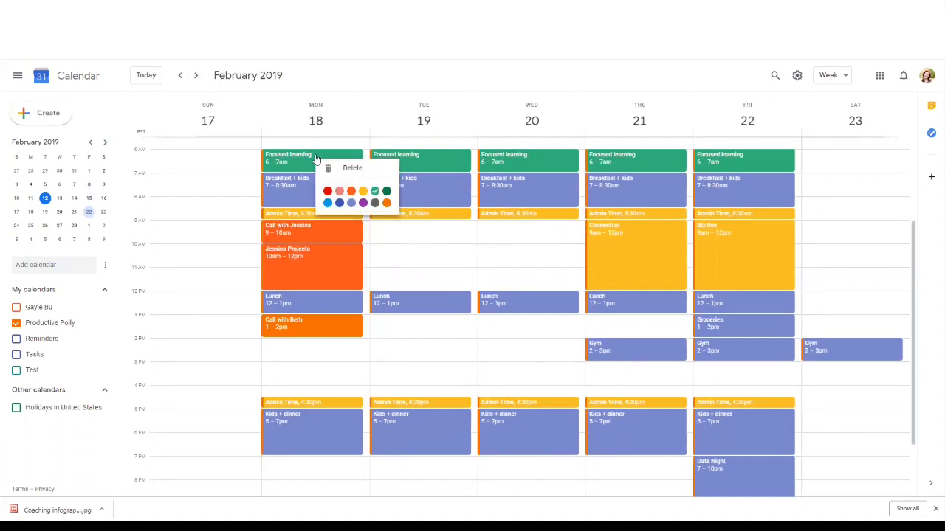
left_click(367, 198)
left_click(472, 274)
left_click(537, 322)
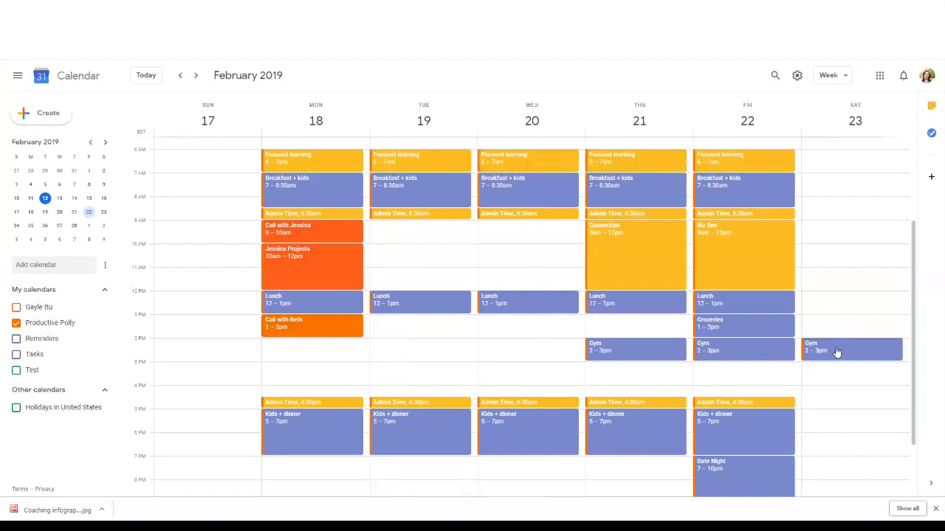
right_click(836, 352)
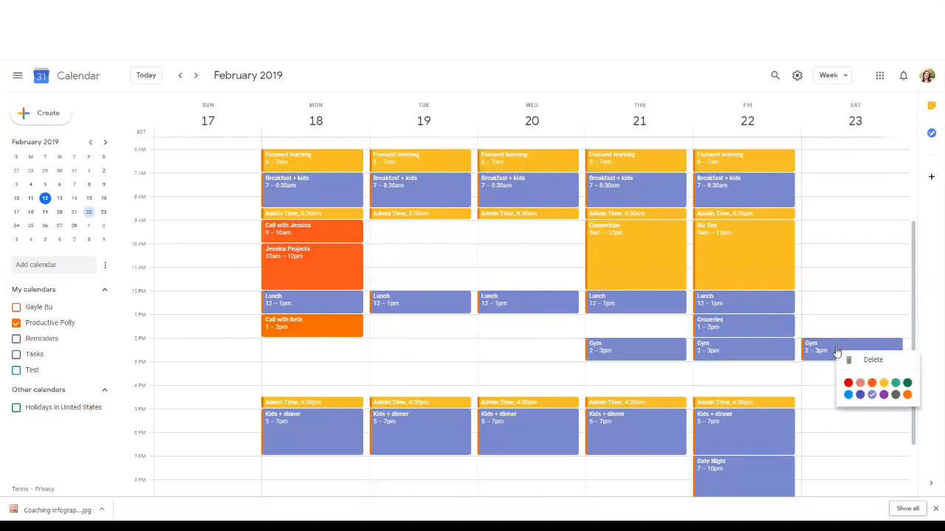
left_click(758, 352)
key("Escape")
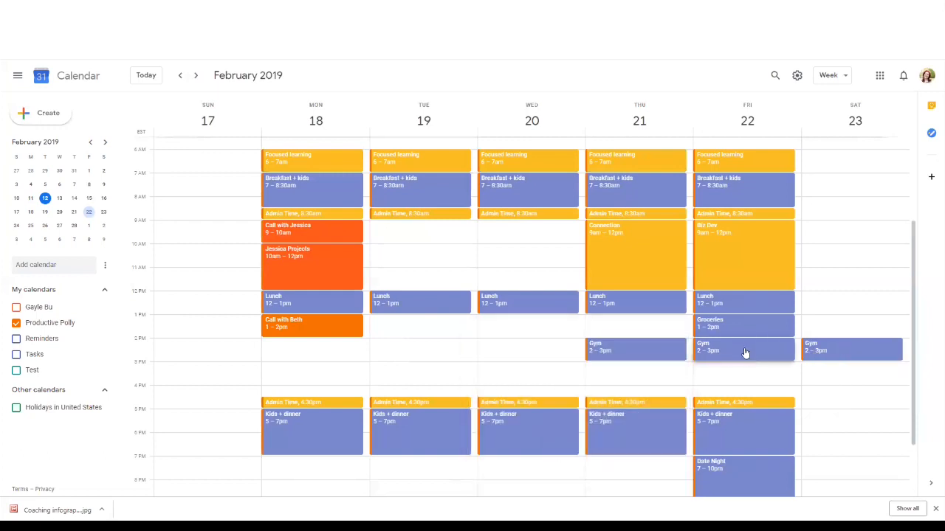
- Colour the Gym event on Friday, February 22 light green, applying the change to this and following events
right_click(746, 352)
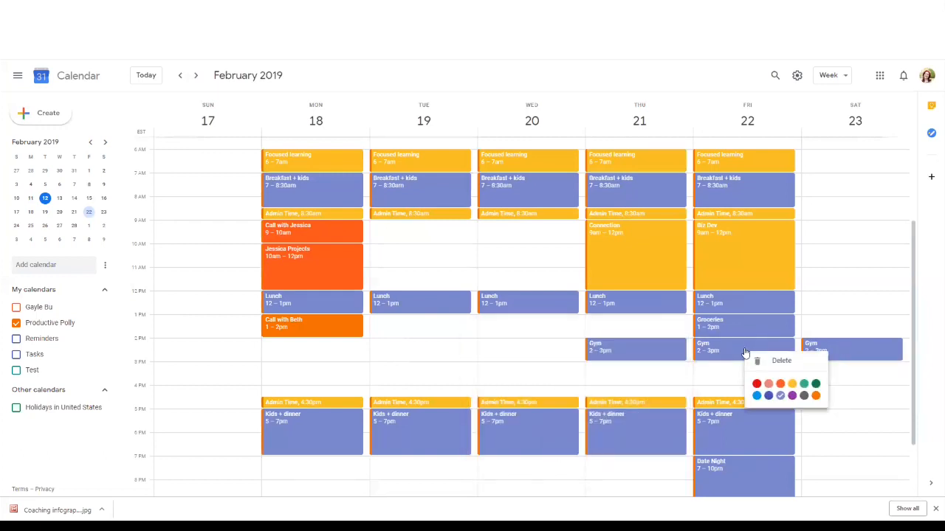
left_click(804, 384)
left_click(474, 274)
left_click(537, 322)
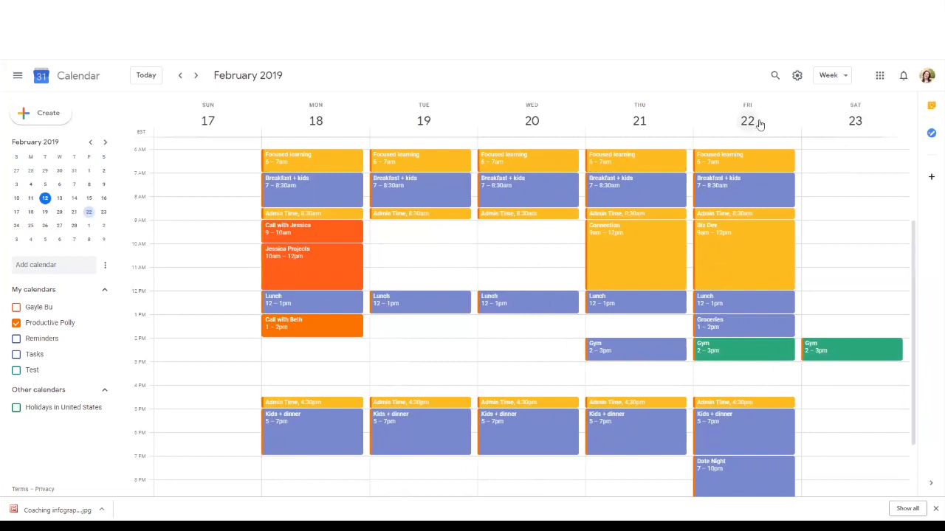
- Move Friday's Biz Dev block to Wednesday, February 20, from 1 to 4pm, for this event only
left_click_drag(759, 232, 532, 319)
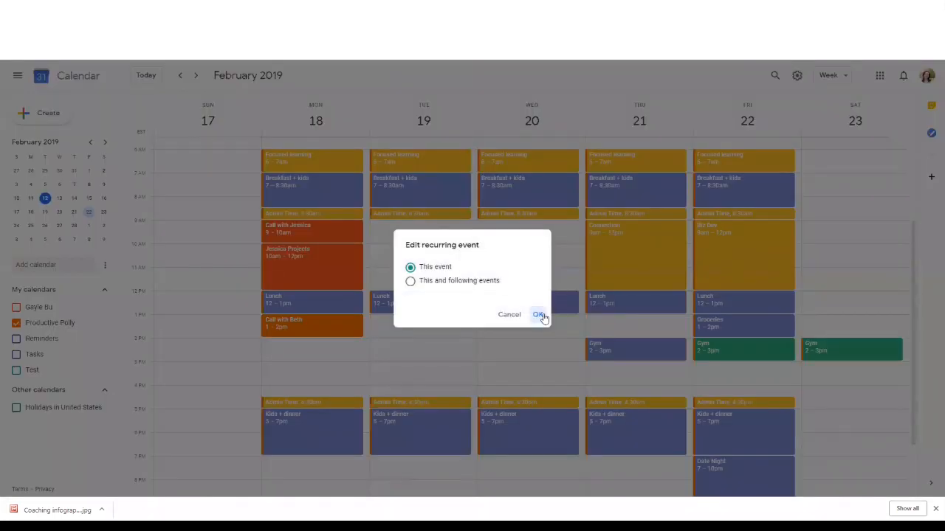
left_click(538, 314)
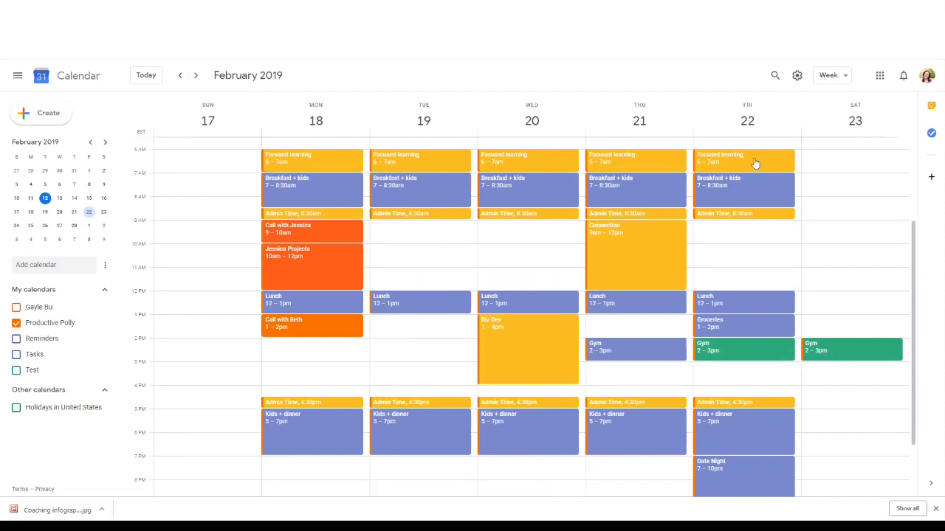
- Create an event titled "10am Dentist" on Friday, February 22 and open its full details
left_click(738, 246)
type("Dentist")
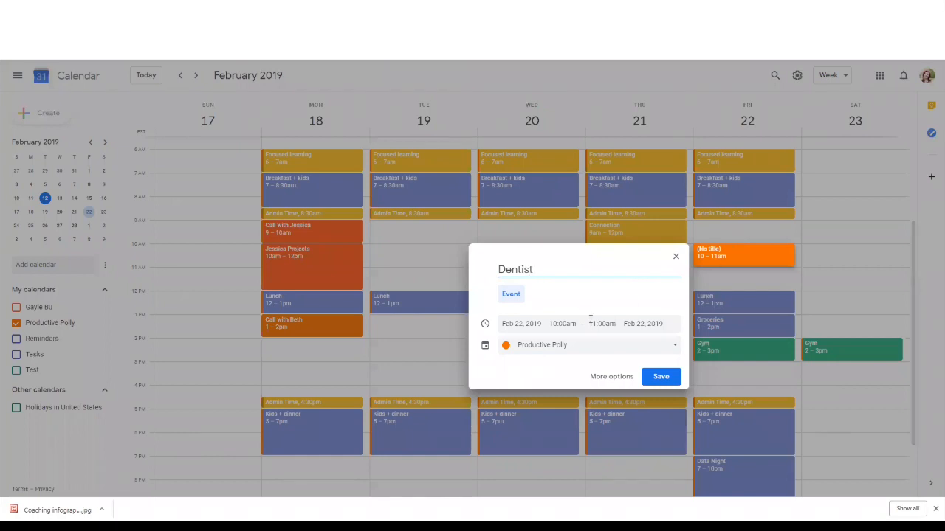
left_click(500, 270)
type("10am")
key("Return")
- Set the dentist event to run from 9:00am to 1:00pm
left_click(100, 111)
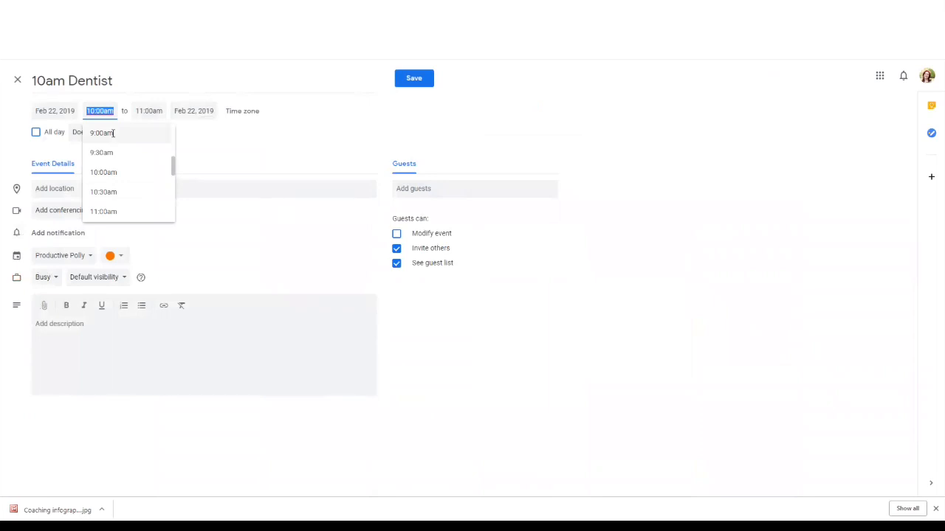
left_click(113, 133)
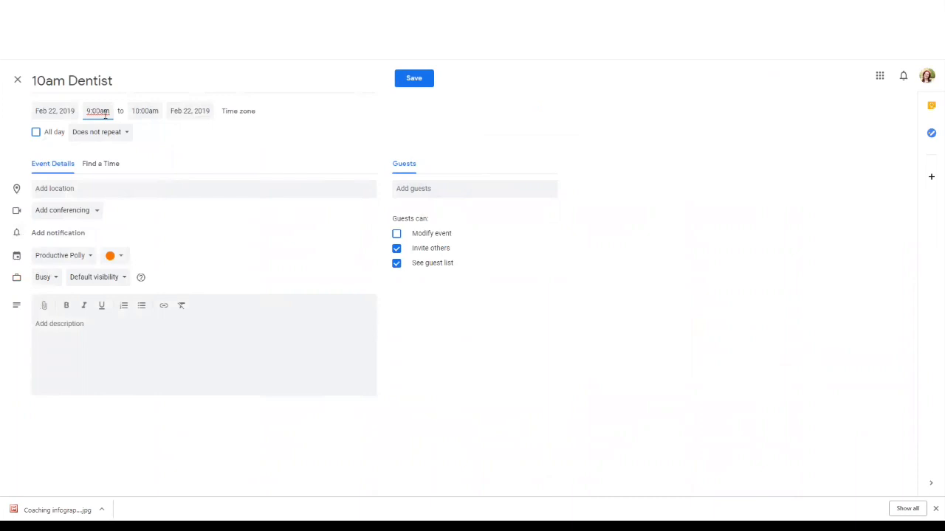
left_click(146, 110)
left_click(220, 142)
left_click(152, 111)
scroll(217, 136, "down", 3)
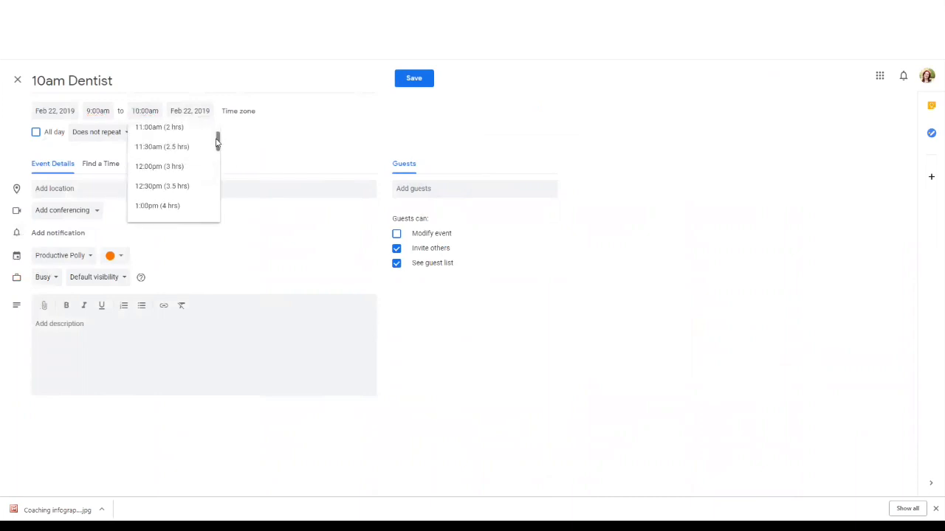
left_click(179, 188)
- Colour the dentist event lavender like the other personal events and save it
left_click(117, 262)
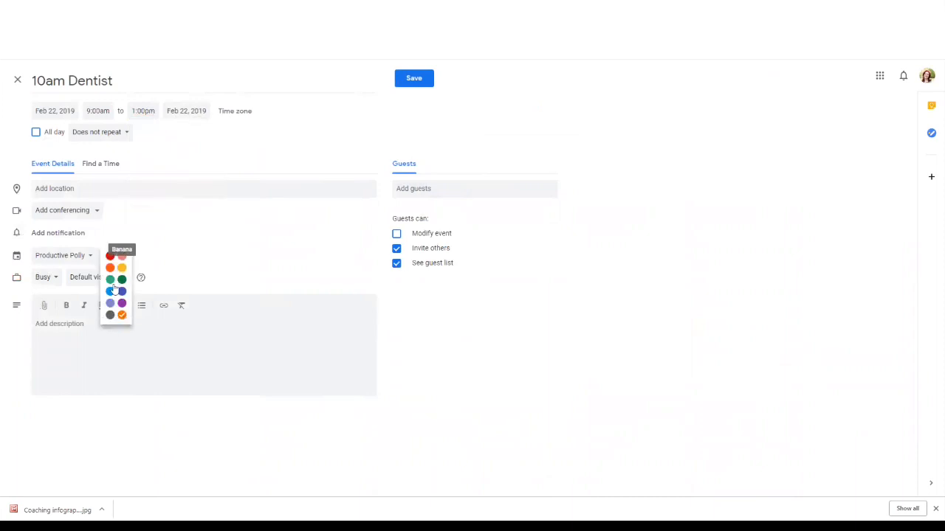
left_click(110, 302)
left_click(412, 79)
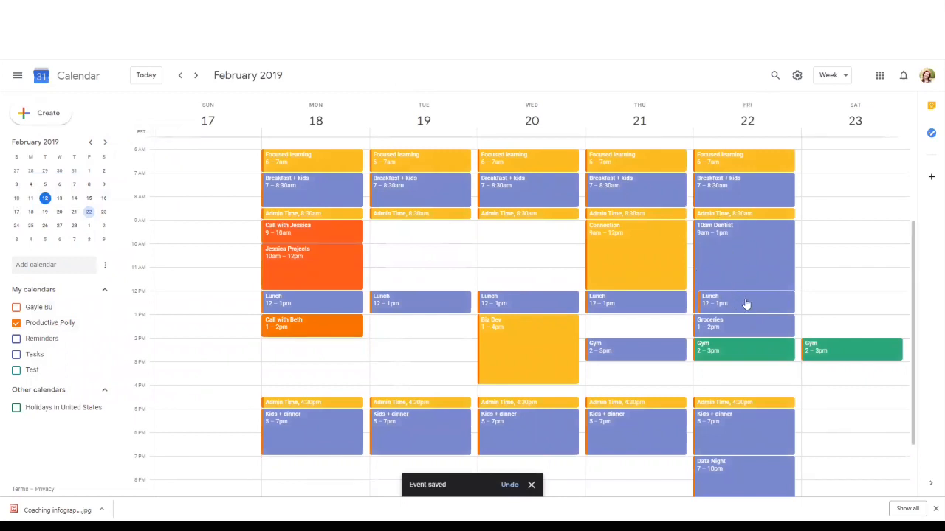
- Move Friday's Lunch to 1–2pm and Groceries to 3–4pm, applying each change to this event only
left_click_drag(746, 304, 739, 331)
left_click(537, 322)
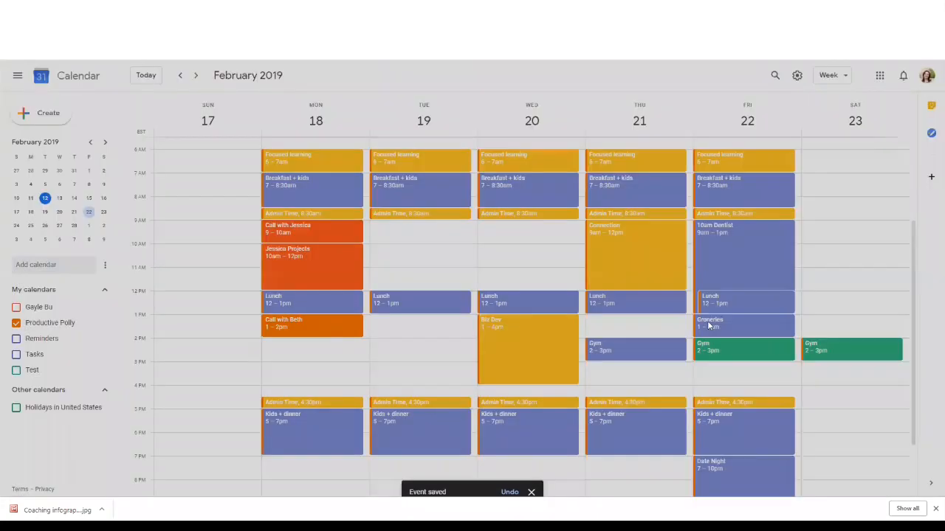
left_click_drag(730, 323, 723, 366)
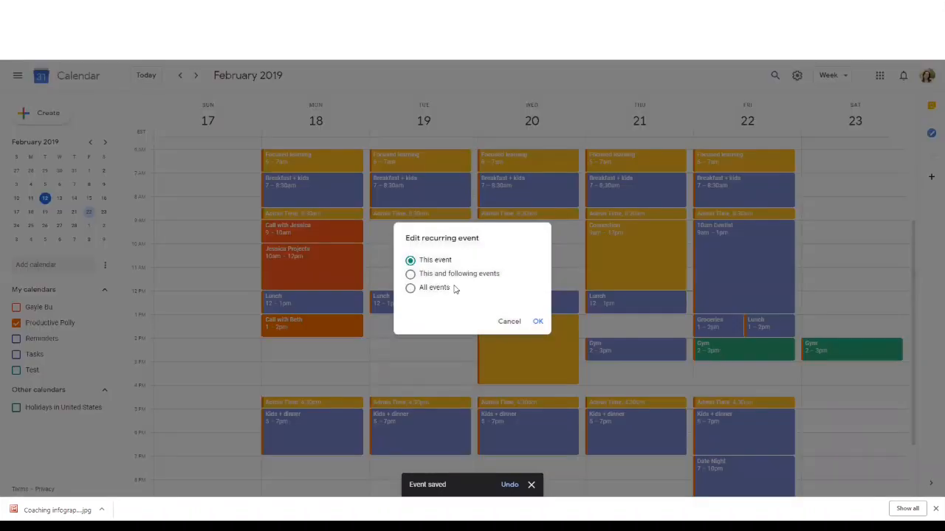
left_click(537, 322)
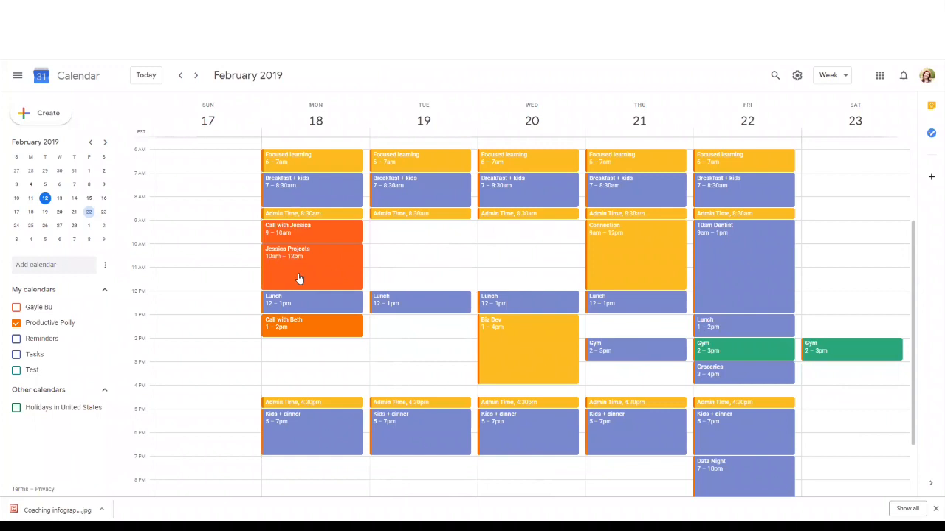
- Move Monday's Lunch event to a slightly later time, for this event only
left_click_drag(298, 298, 295, 313)
left_click(537, 322)
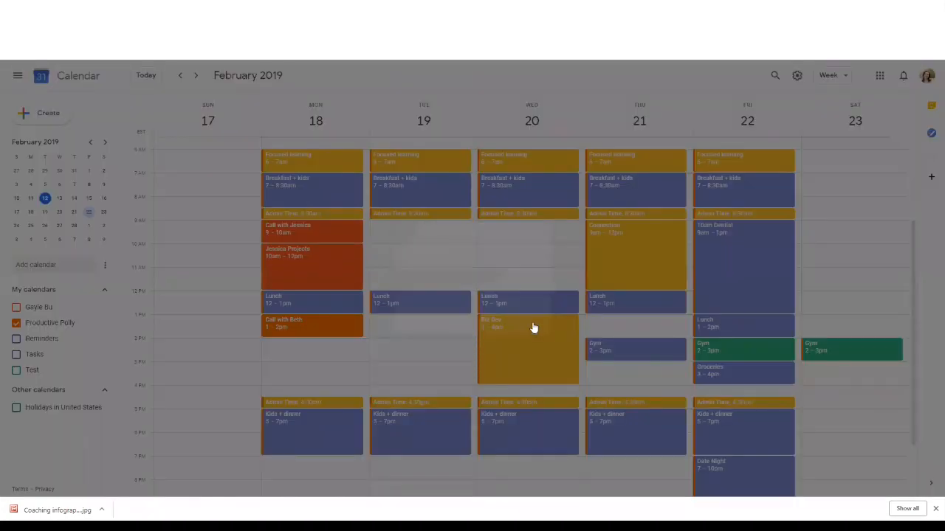